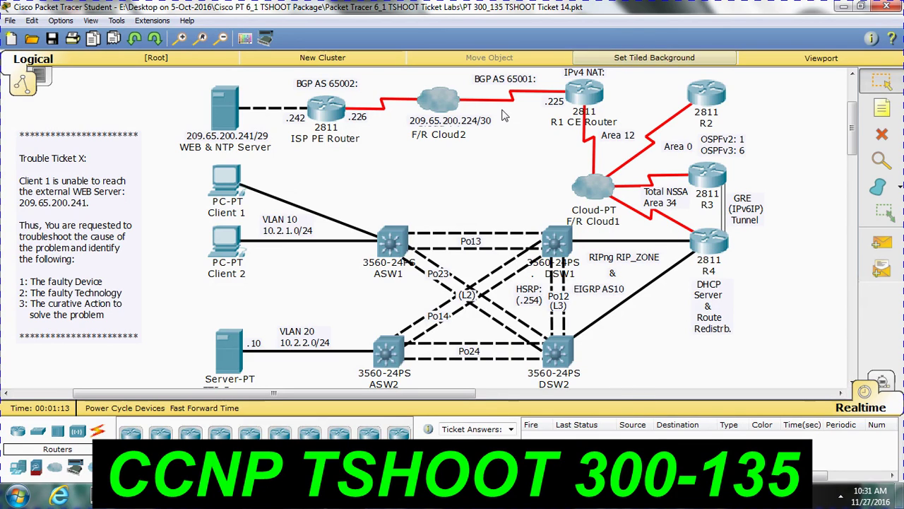
# - From R4's CLI, ping the web server 209.65.200.241 and get 100 percent success
pyautogui.click(709, 248)
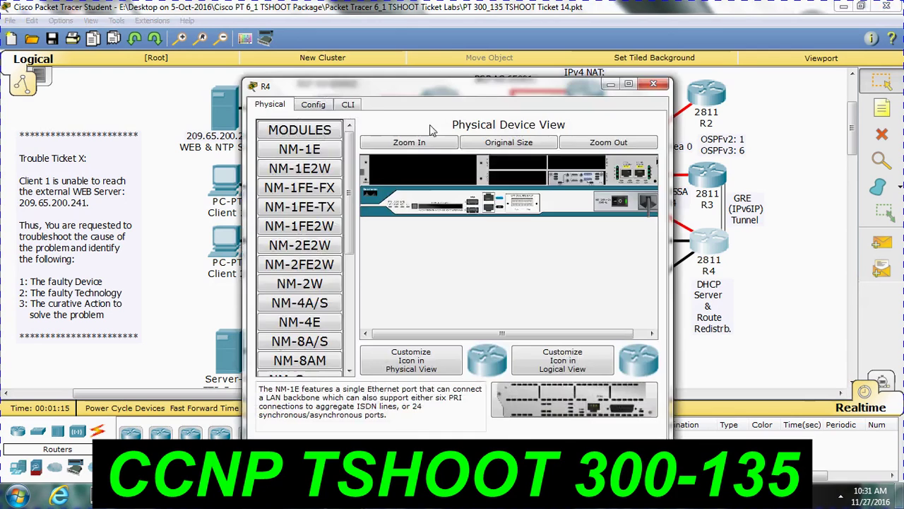
pyautogui.click(349, 106)
pyautogui.press('Return')
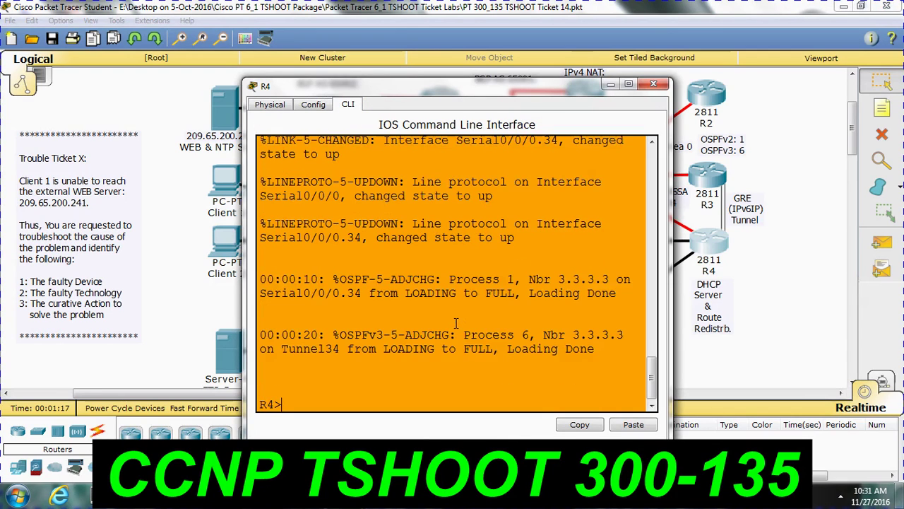
pyautogui.write('ping 20')
pyautogui.write('9.65.2')
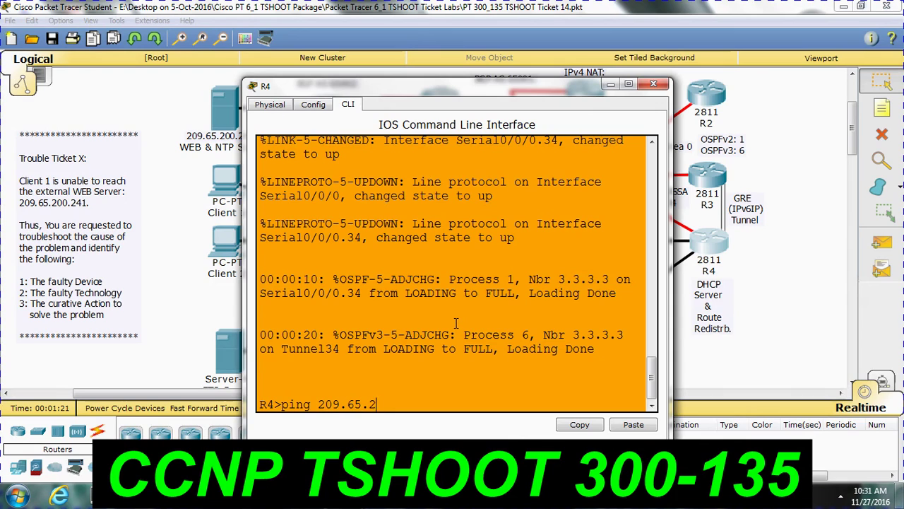
pyautogui.write('00.241')
pyautogui.press('Return')
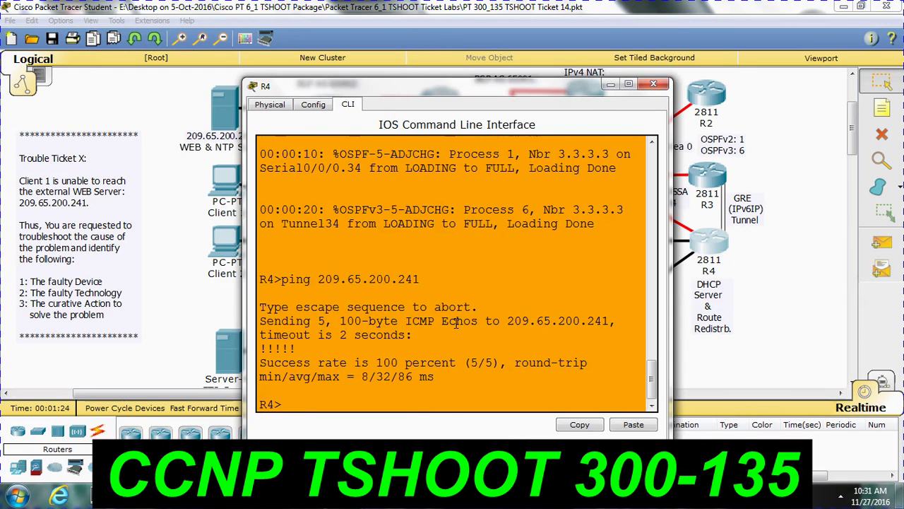
# - Close R4 and ping 209.65.200.241 from DSW1's CLI
pyautogui.click(653, 84)
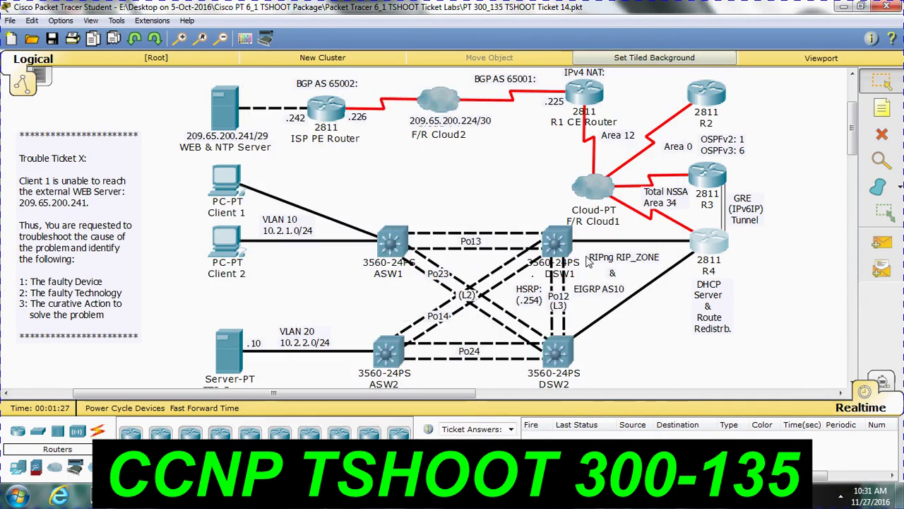
pyautogui.click(555, 239)
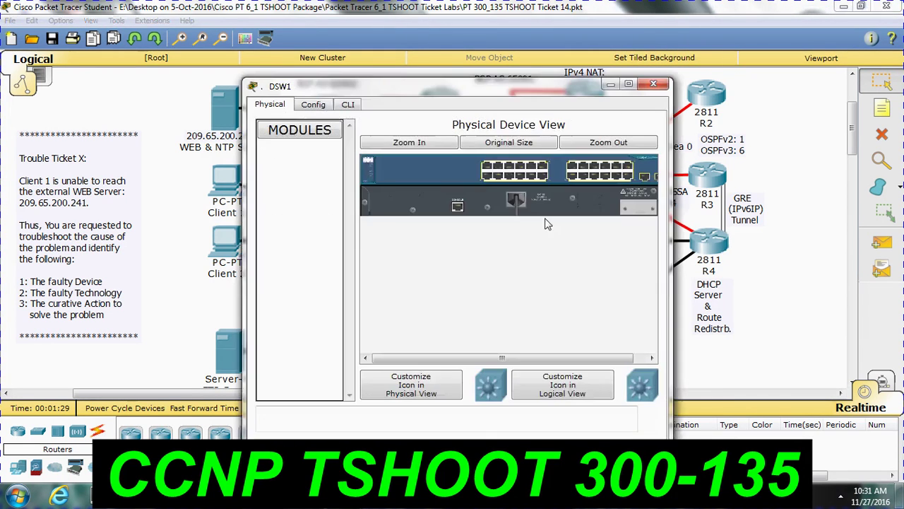
pyautogui.click(349, 105)
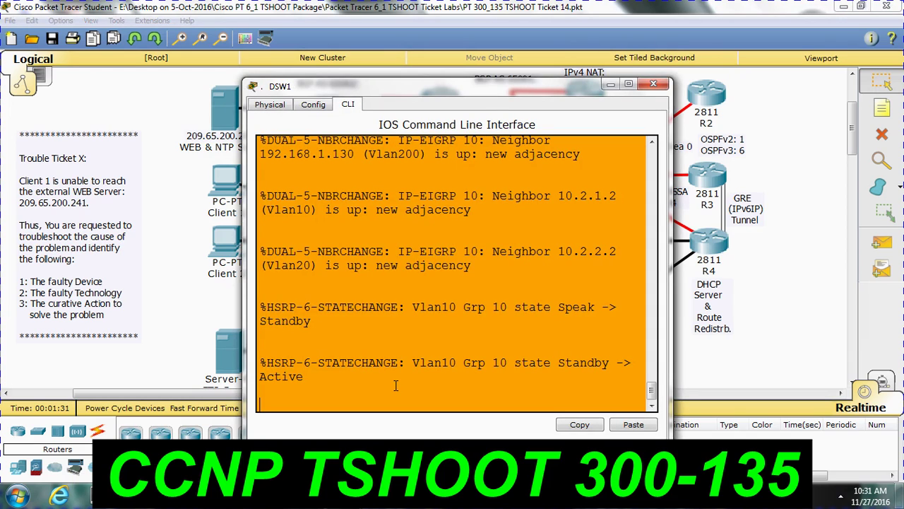
pyautogui.press('Return')
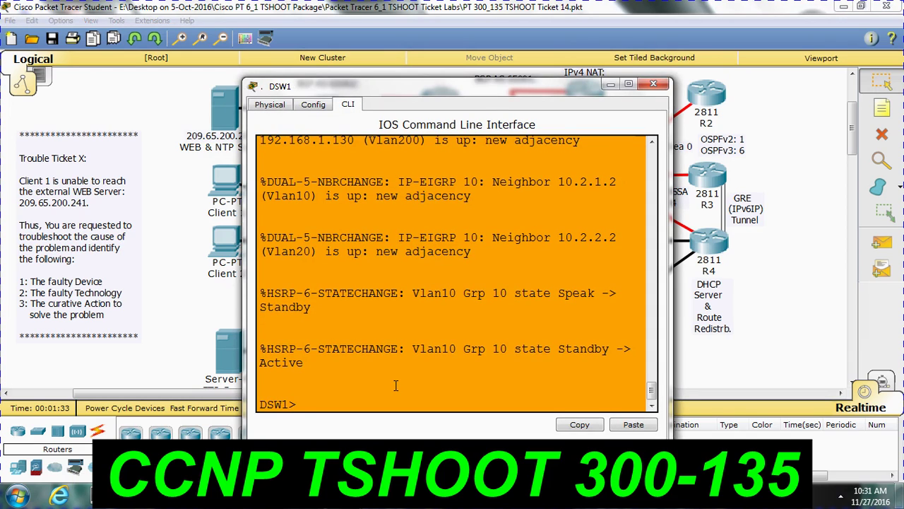
pyautogui.write('ping 209.')
pyautogui.write('65.2')
pyautogui.write('00.241')
pyautogui.press('Return')
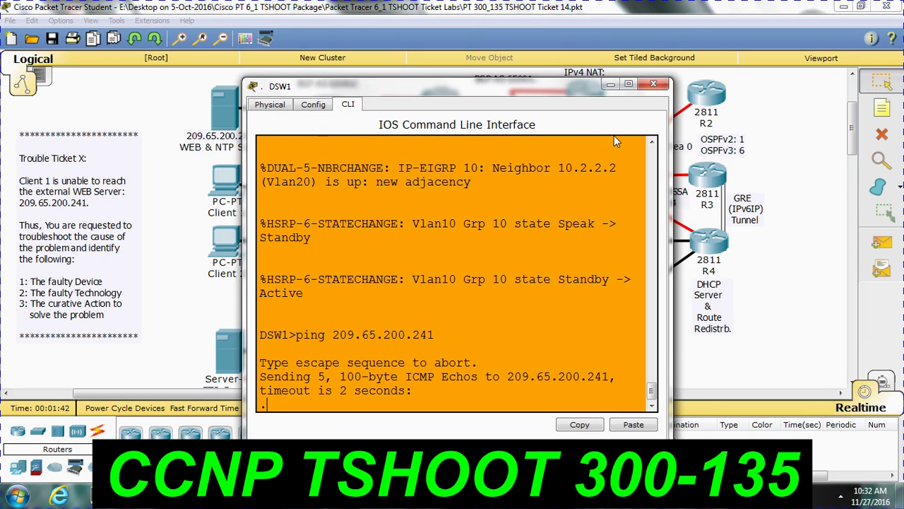
# - Maximize DSW1's console and highlight the 0 percent failed ping result
pyautogui.click(628, 84)
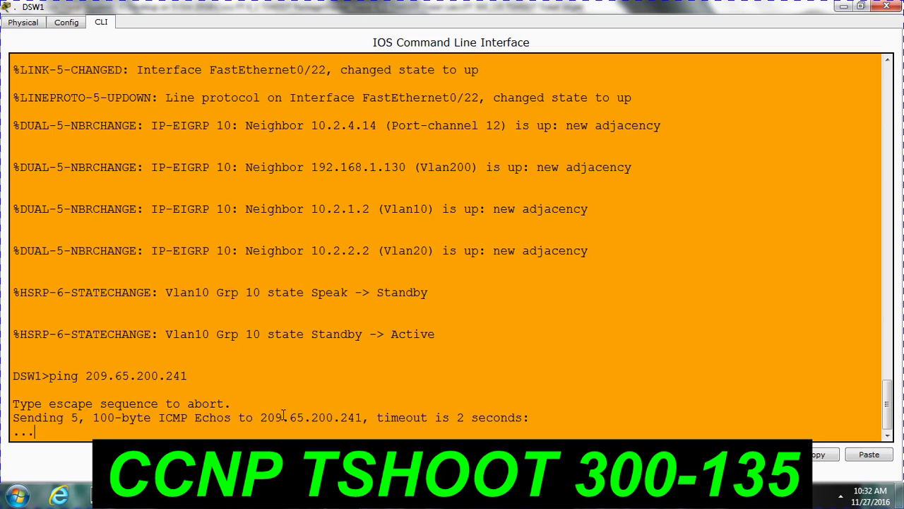
pyautogui.moveTo(263, 417); pyautogui.dragTo(356, 419)
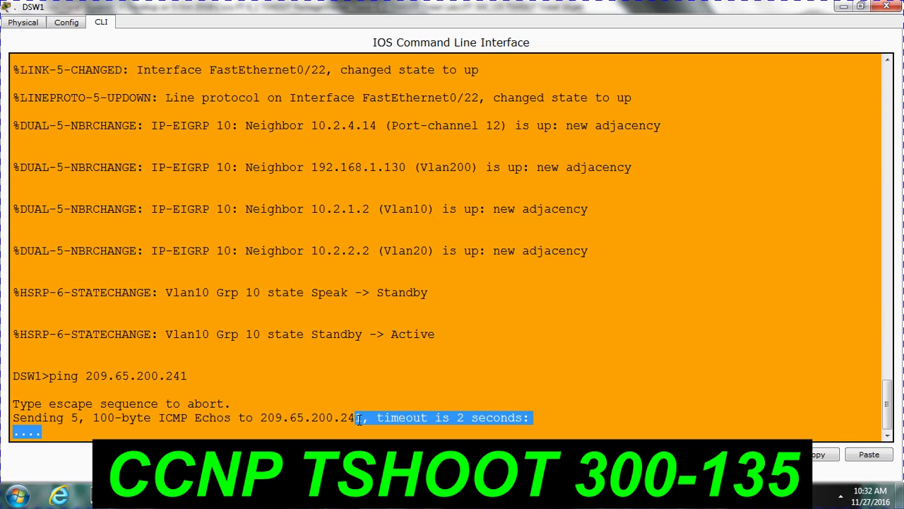
pyautogui.click(362, 417)
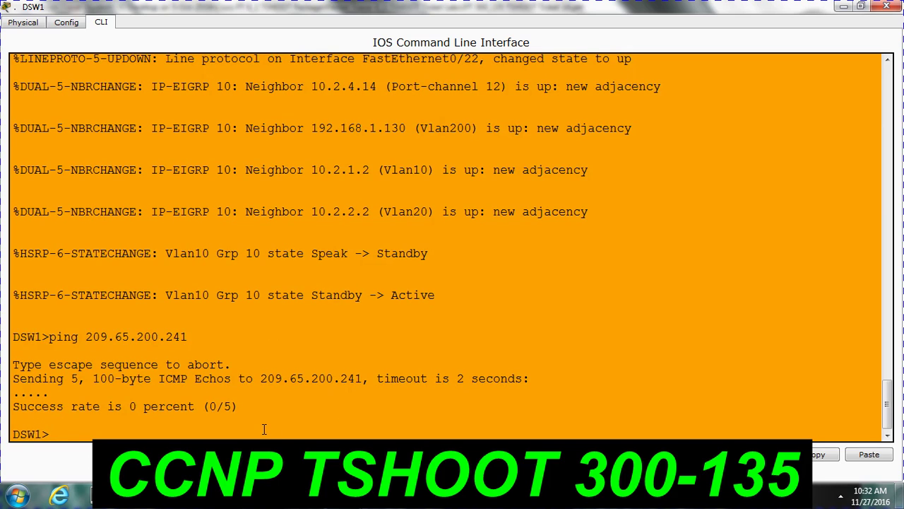
# - Enter privileged mode on DSW1 and run 'show ip eigrp neighbors' with Tab completion
pyautogui.write('en')
pyautogui.press('Return')
pyautogui.write('s')
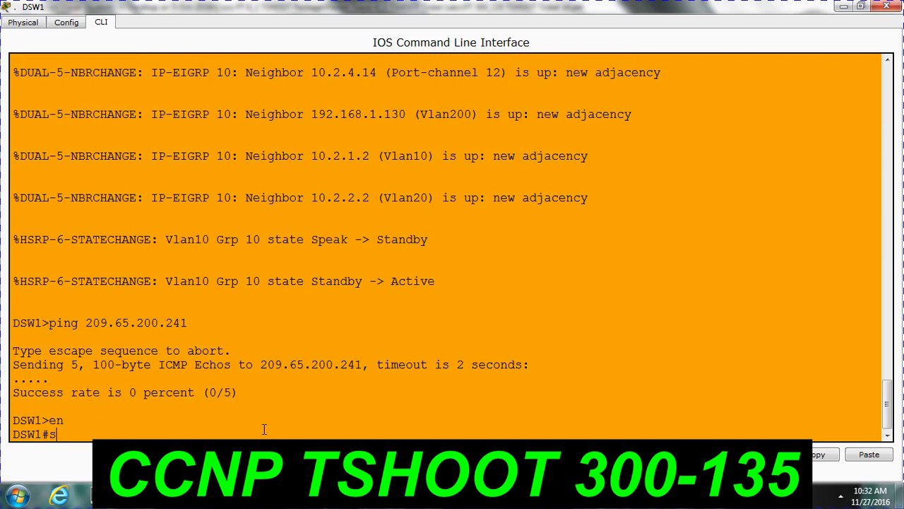
pyautogui.write('h ip ei')
pyautogui.write('gr')
pyautogui.press('Tab')
pyautogui.write('e')
pyautogui.press('Tab')
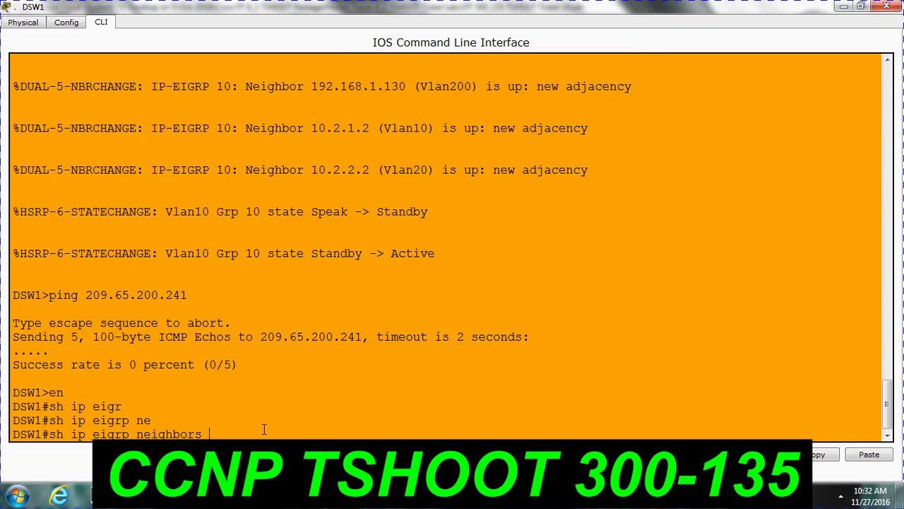
pyautogui.press('Return')
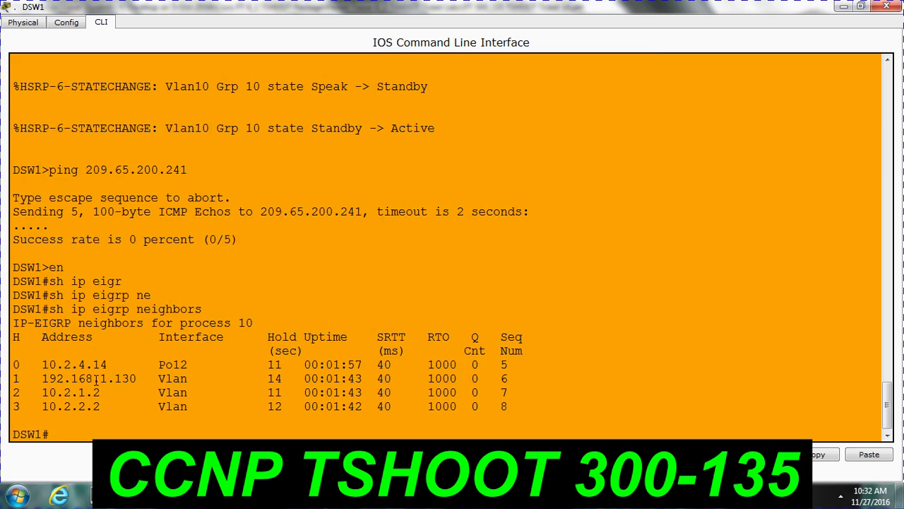
# - Highlight neighbor 10.2.4.14 on Po12 and the Vlan neighbor rows, then enter 'sh ip int brief'
pyautogui.moveTo(42, 364); pyautogui.dragTo(507, 364)
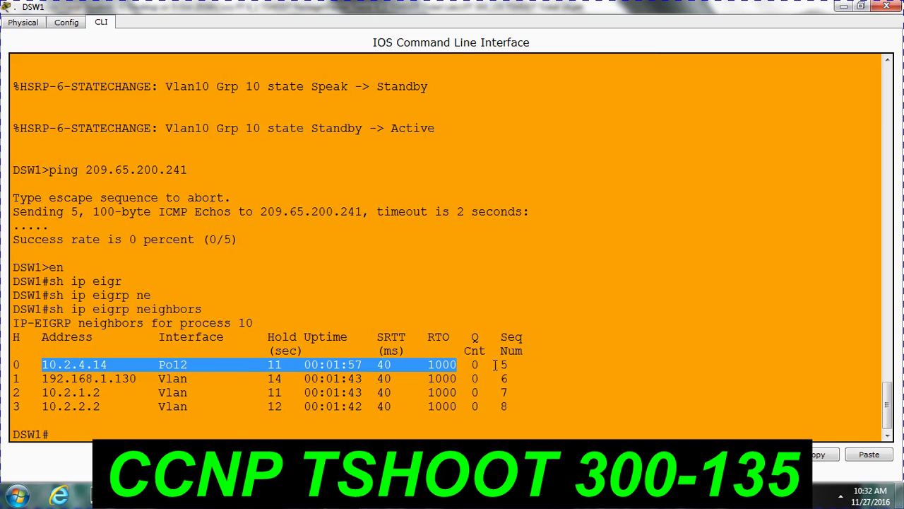
pyautogui.moveTo(122, 378); pyautogui.dragTo(392, 379)
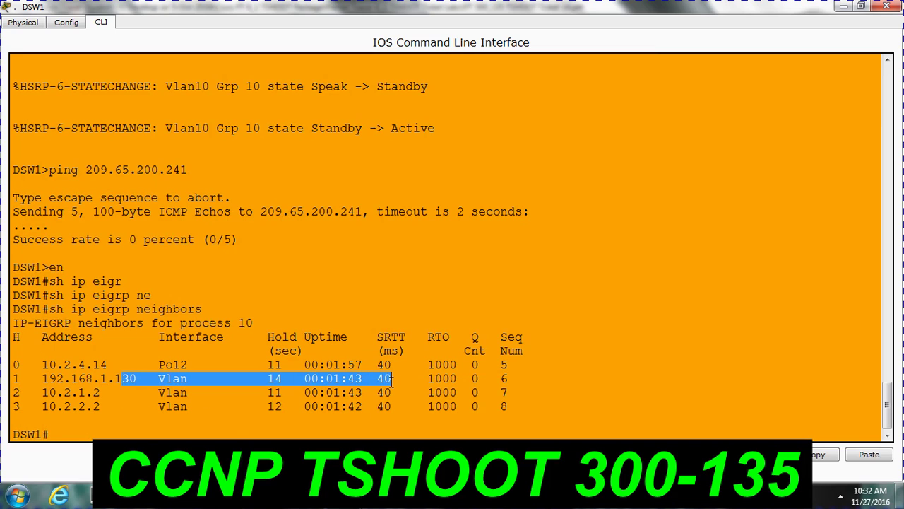
pyautogui.click(74, 406)
pyautogui.moveTo(34, 379); pyautogui.dragTo(344, 404)
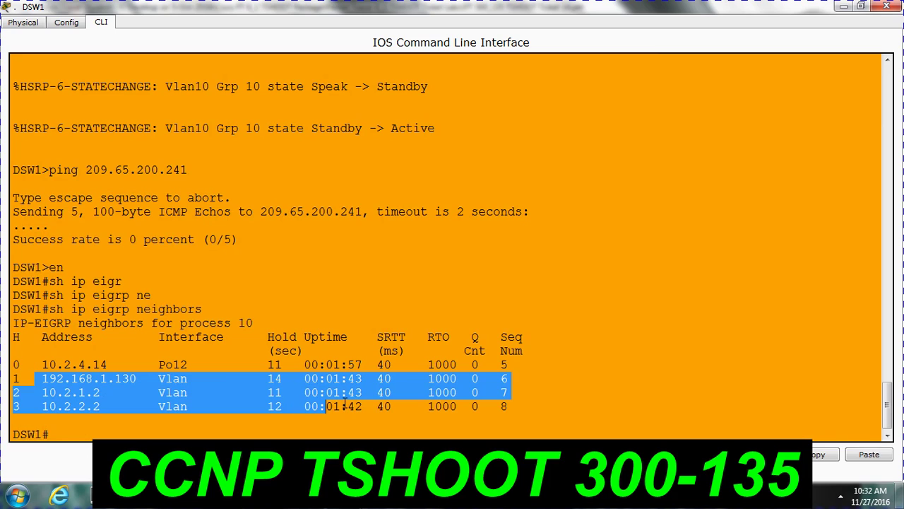
pyautogui.moveTo(151, 365); pyautogui.dragTo(297, 364)
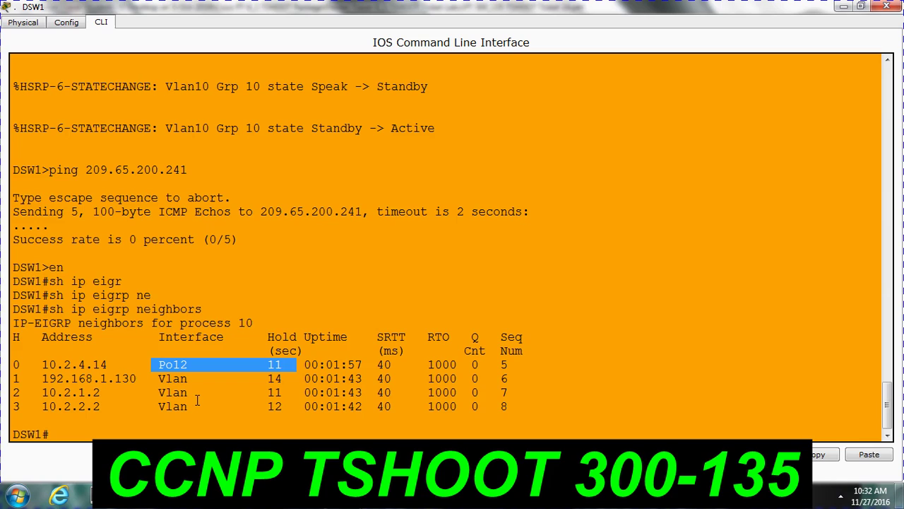
pyautogui.write('sh ')
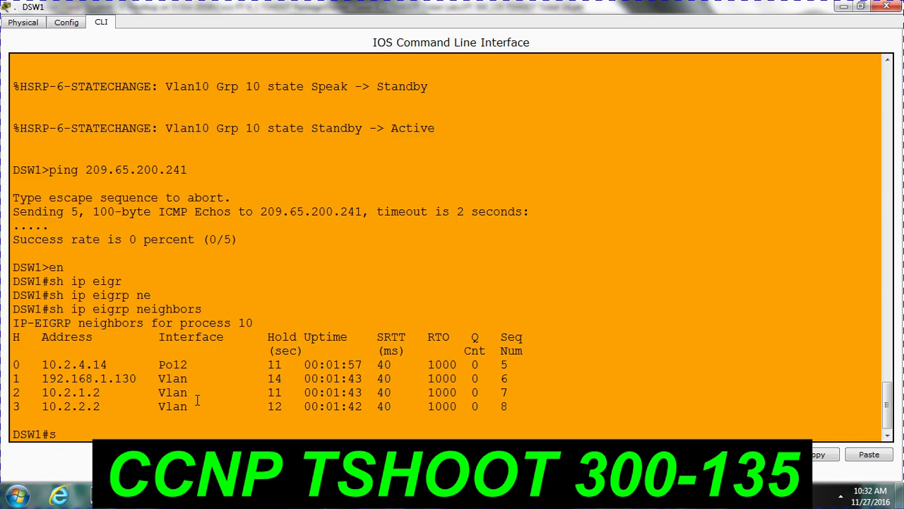
pyautogui.write('ip int bri')
pyautogui.write('ef')
# - Show DSW1's brief interface summary and highlight the FastEthernet0/1 row
pyautogui.press('Return')
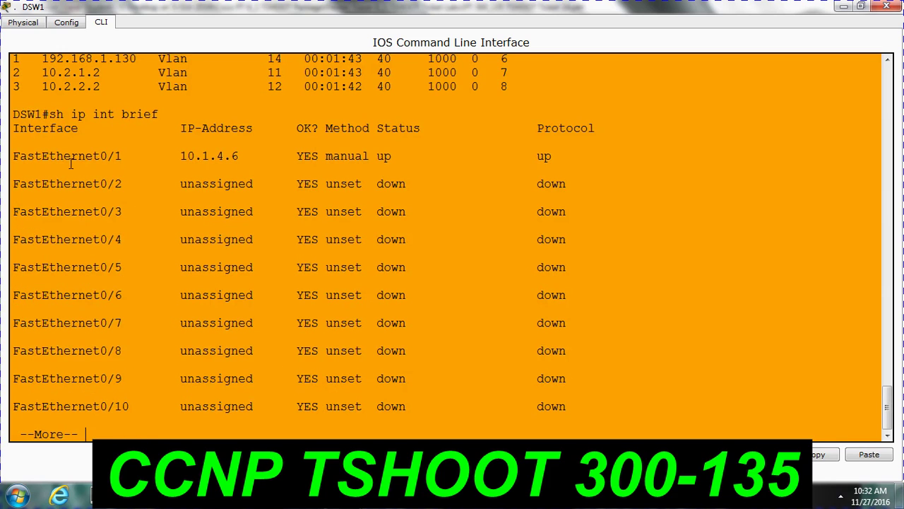
pyautogui.moveTo(71, 157)
pyautogui.mouseDown()
pyautogui.moveTo(510, 136)
pyautogui.moveTo(575, 158)
pyautogui.mouseUp()
pyautogui.click(153, 425)
# - Display DSW1's routing table and highlight EIGRP routes 10.1.4.8/30 and 22.22.22.22
pyautogui.write('q')
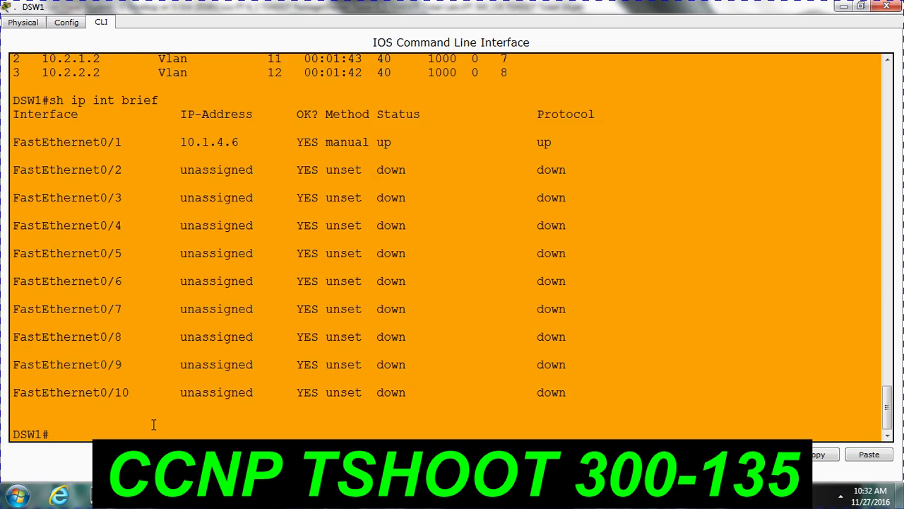
pyautogui.write('sh')
pyautogui.write('p r')
pyautogui.write('oute')
pyautogui.press('Return')
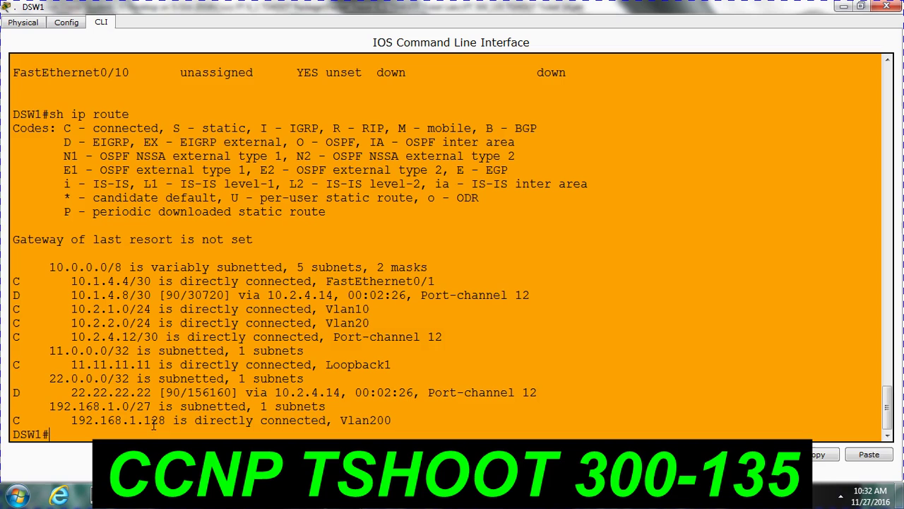
pyautogui.doubleClick(17, 296)
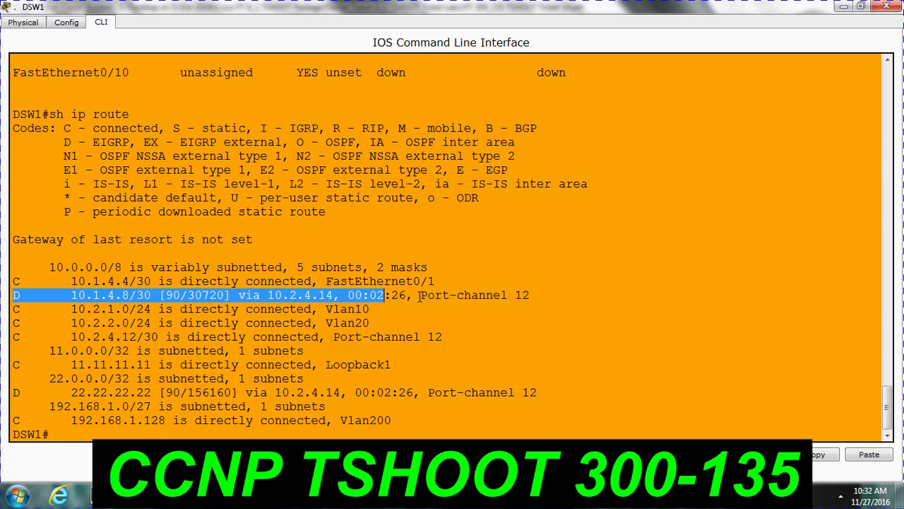
pyautogui.moveTo(73, 297); pyautogui.dragTo(532, 296)
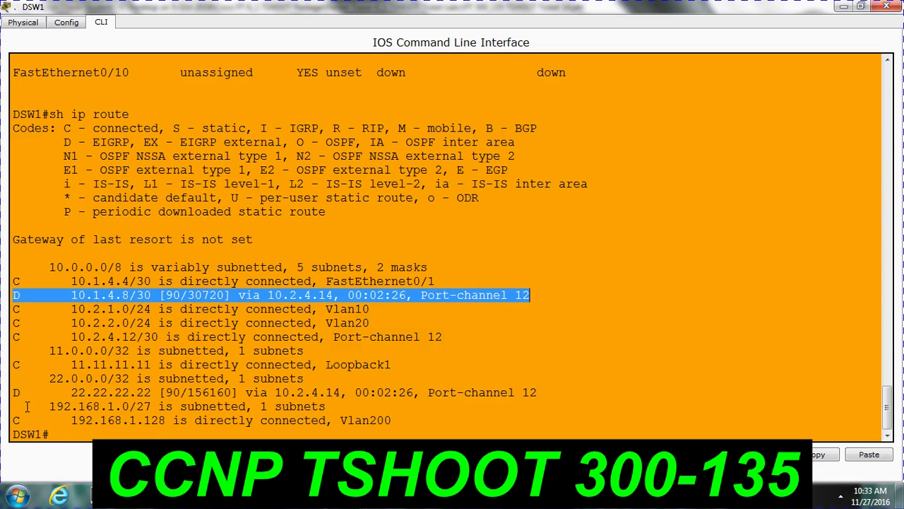
pyautogui.moveTo(31, 393); pyautogui.dragTo(176, 393)
pyautogui.click(121, 417)
pyautogui.moveTo(64, 420); pyautogui.dragTo(12, 420)
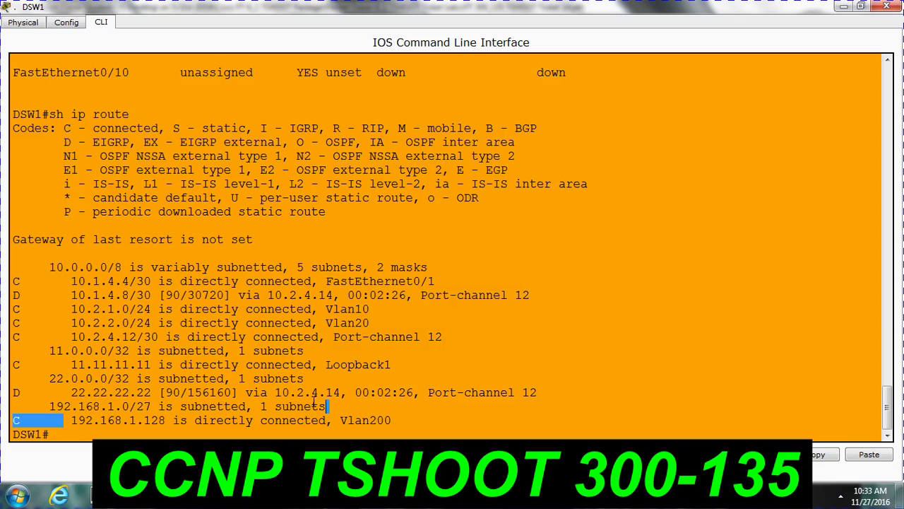
pyautogui.click(323, 332)
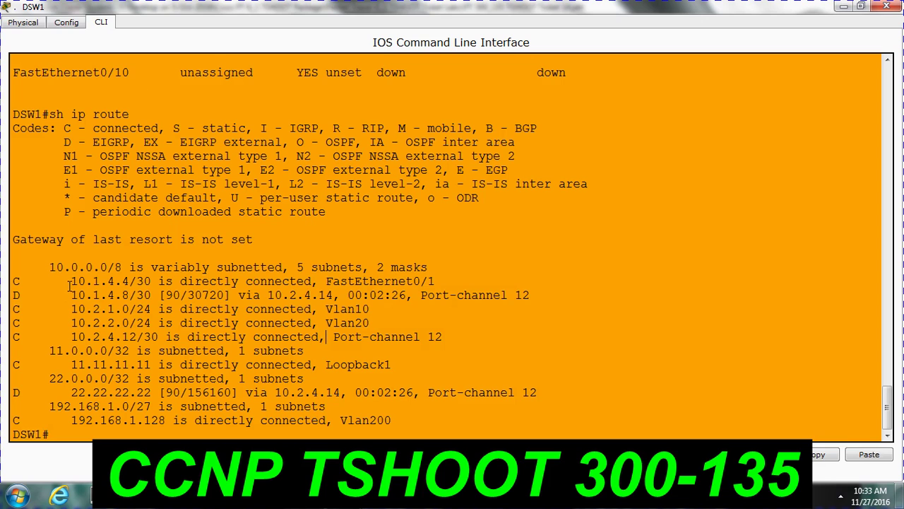
# - Highlight the connected and learned route blocks, noting DSW1 has no default route
pyautogui.moveTo(97, 283); pyautogui.dragTo(502, 412)
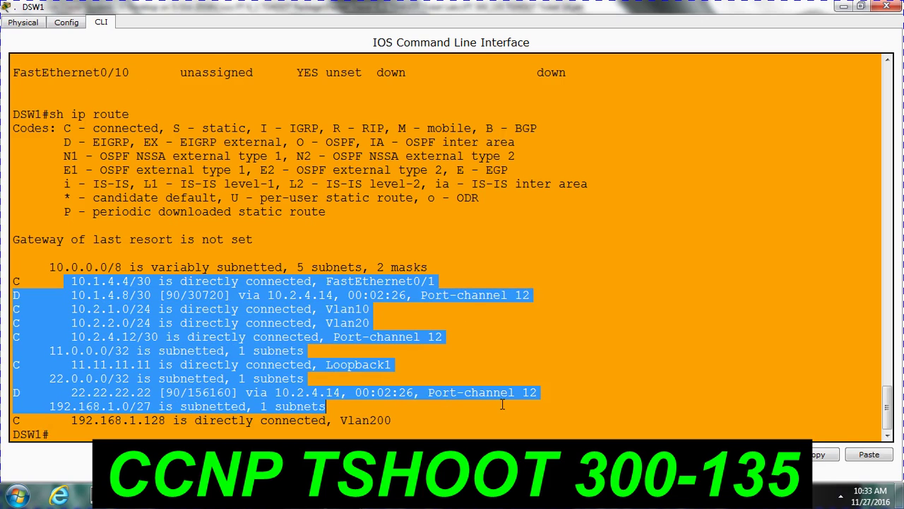
pyautogui.click(193, 355)
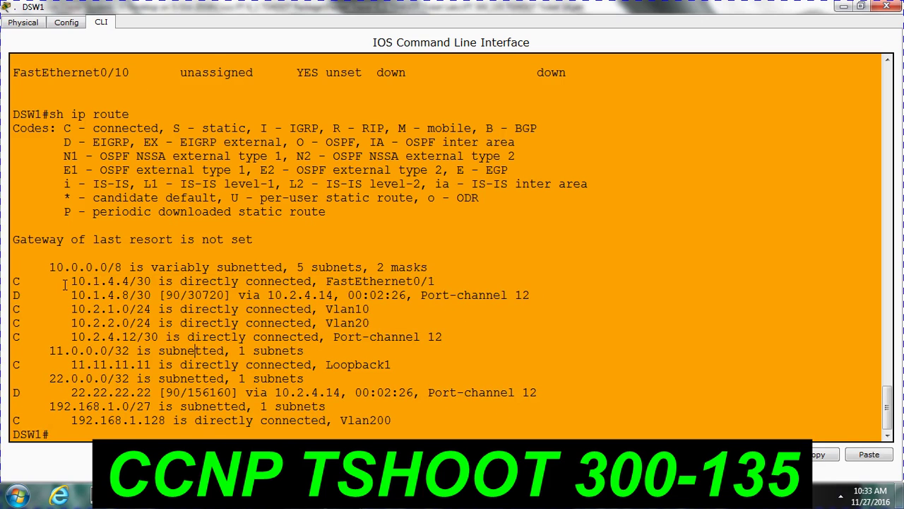
pyautogui.moveTo(65, 284)
pyautogui.mouseDown()
pyautogui.moveTo(323, 342)
pyautogui.moveTo(430, 419)
pyautogui.mouseUp()
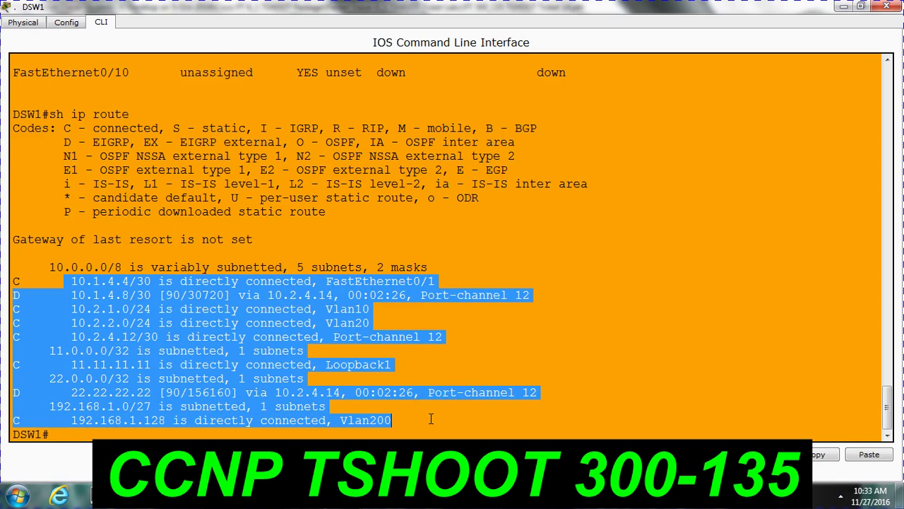
pyautogui.click(245, 364)
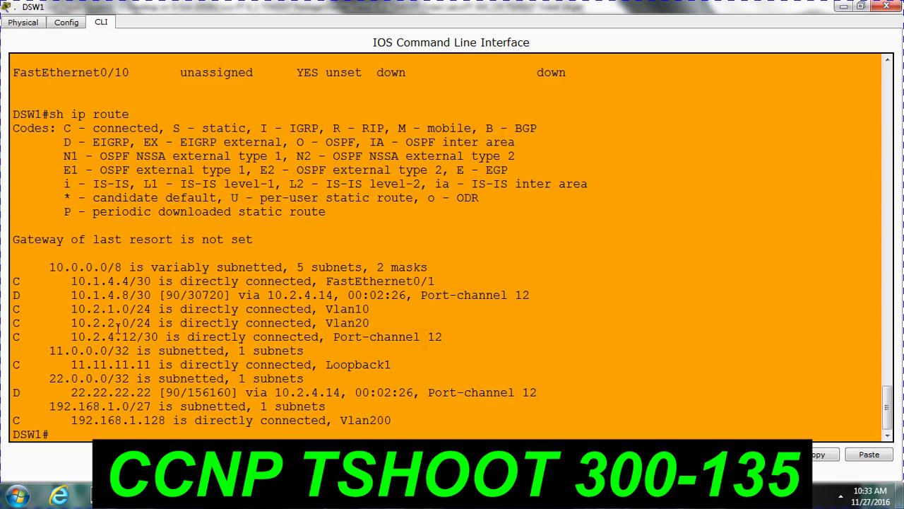
pyautogui.click(88, 309)
pyautogui.moveTo(43, 267); pyautogui.dragTo(452, 415)
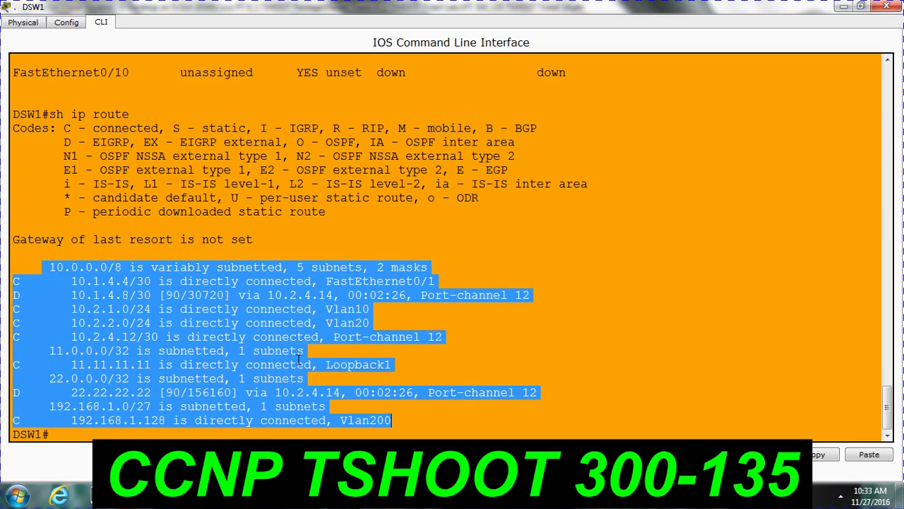
pyautogui.click(288, 336)
pyautogui.moveTo(342, 494)
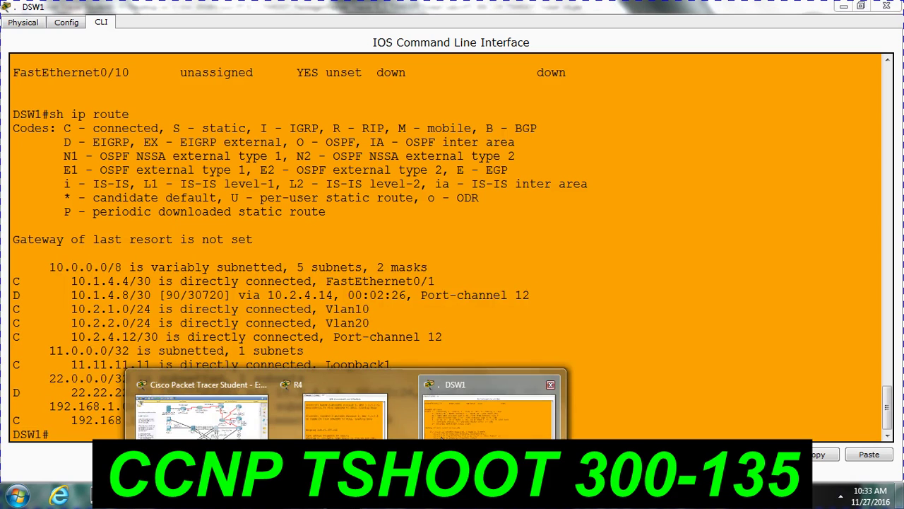
# - Enter privileged mode on R4 and run 'show ip eigrp neighbors' with Tab completion
pyautogui.click(354, 408)
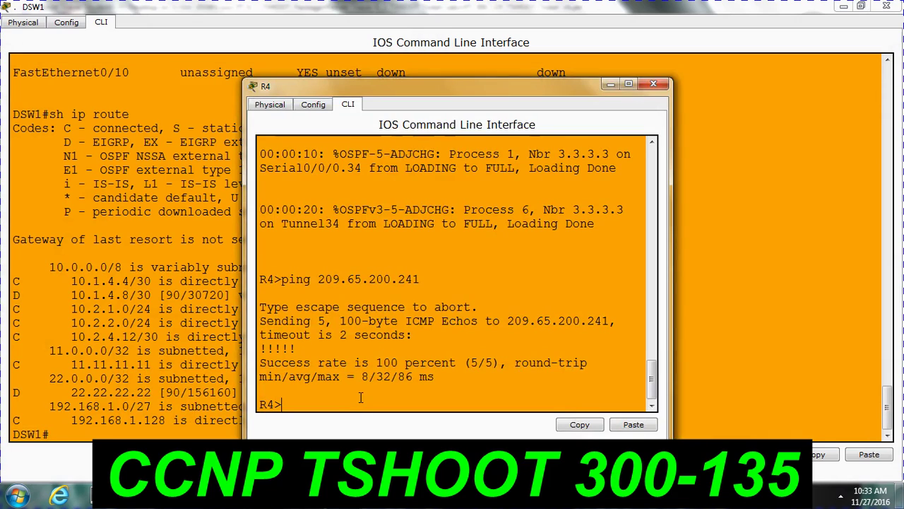
pyautogui.write('en')
pyautogui.press('Return')
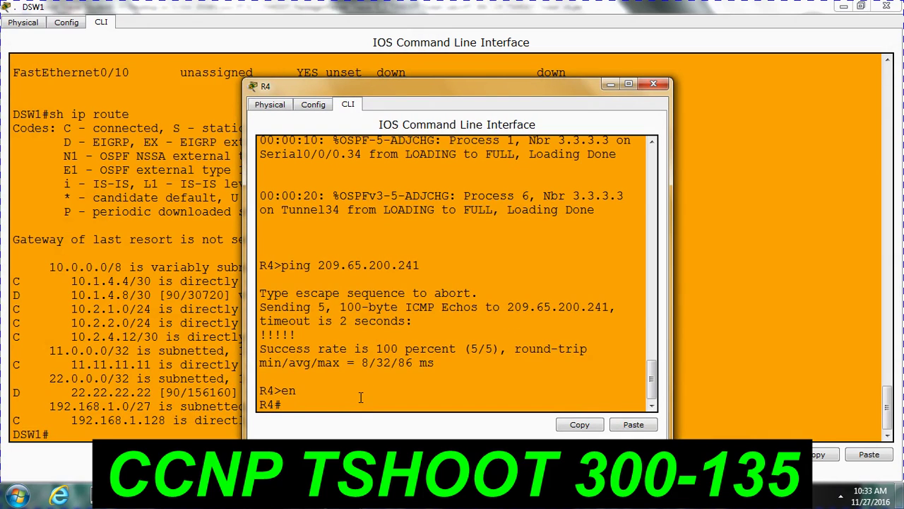
pyautogui.write('ip e')
pyautogui.press('Tab')
pyautogui.write('e')
pyautogui.press('Tab')
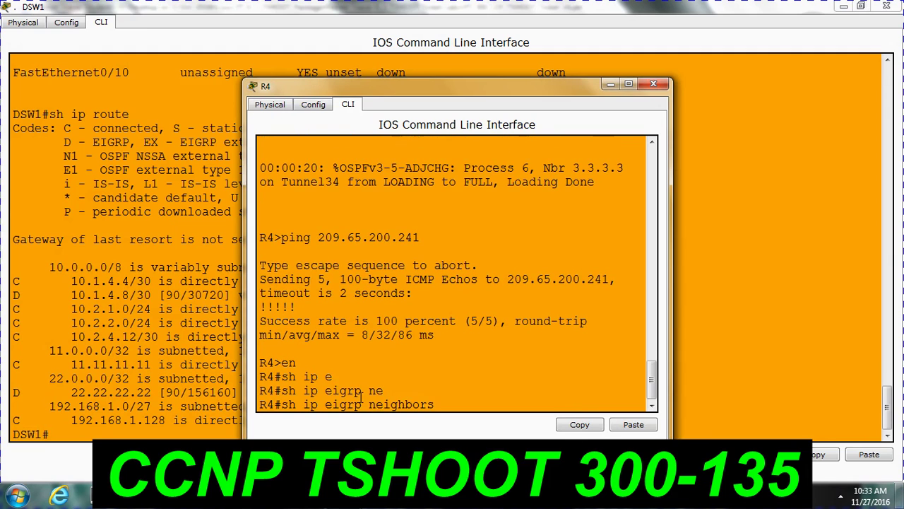
pyautogui.press('Return')
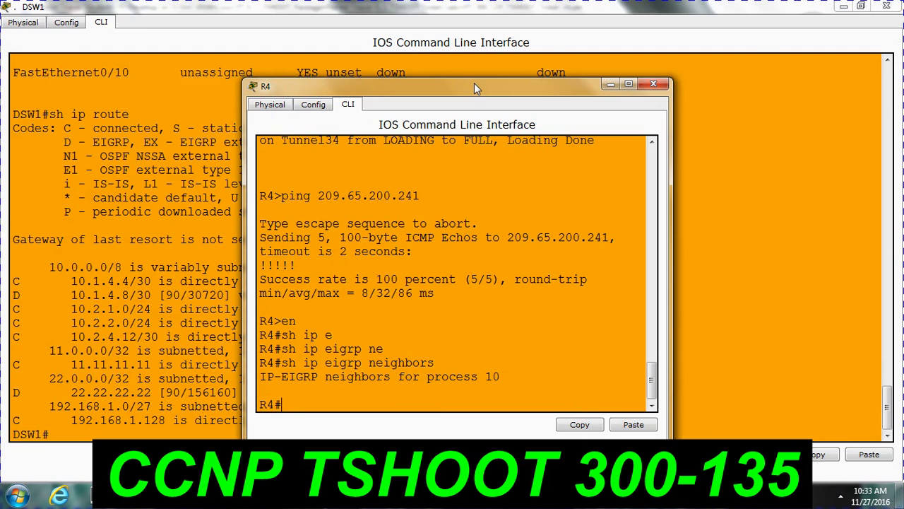
# - Highlight R4's empty IP-EIGRP process 10 neighbor header, then go back to DSW1's console
pyautogui.moveTo(474, 82); pyautogui.dragTo(560, 16)
pyautogui.moveTo(346, 310); pyautogui.dragTo(593, 310)
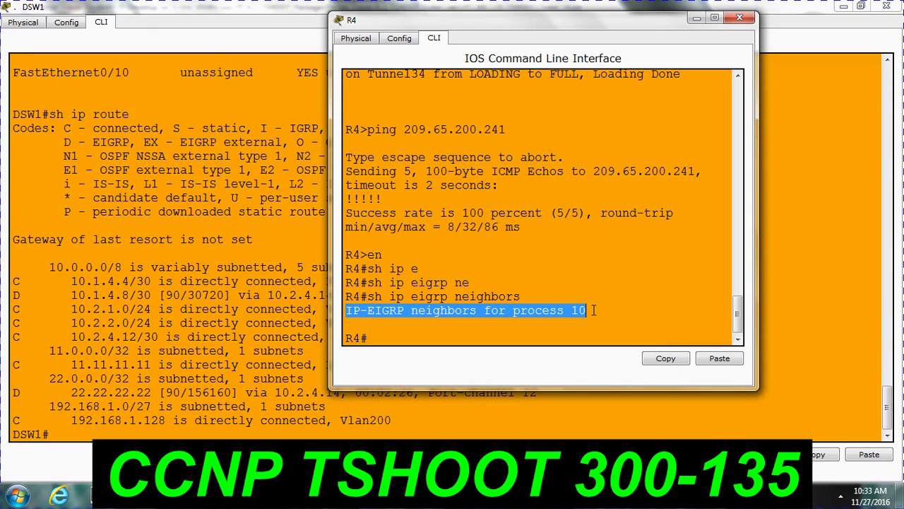
pyautogui.click(575, 310)
pyautogui.moveTo(589, 310); pyautogui.dragTo(524, 315)
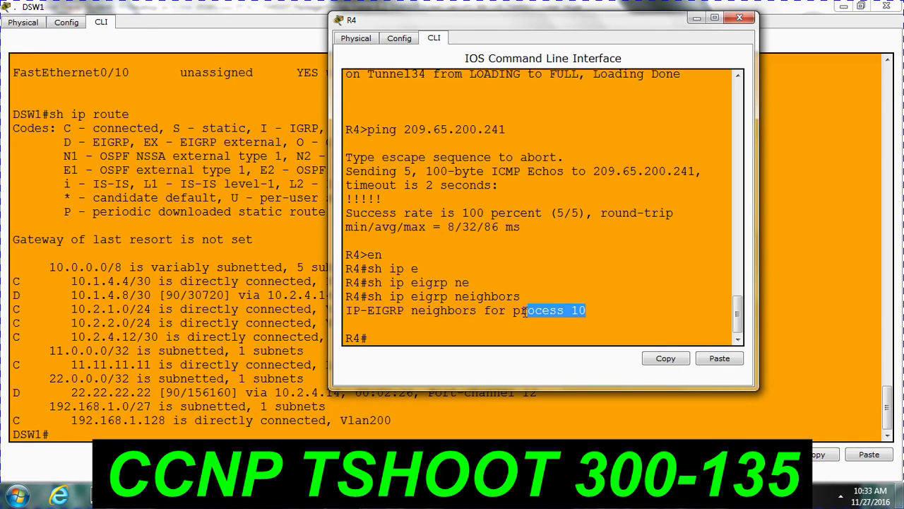
pyautogui.click(523, 315)
pyautogui.moveTo(589, 311); pyautogui.dragTo(345, 311)
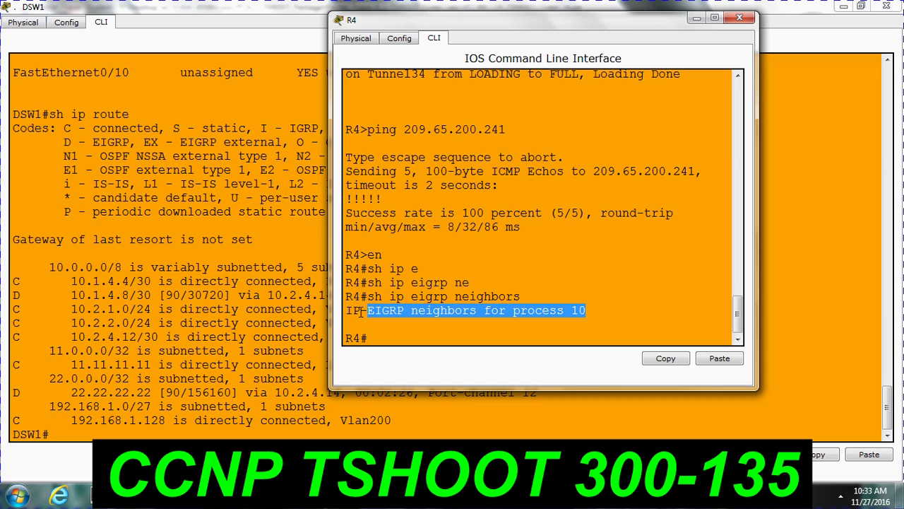
pyautogui.click(584, 316)
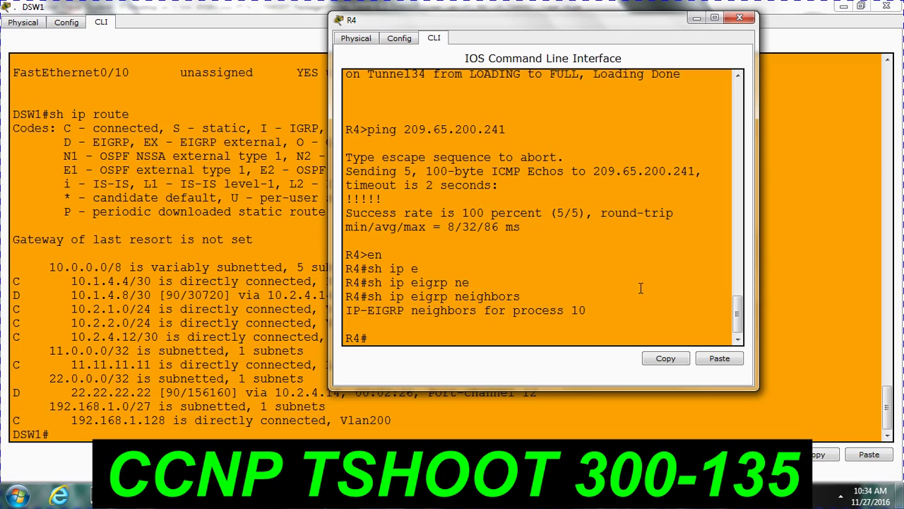
pyautogui.click(80, 423)
pyautogui.write('sh i')
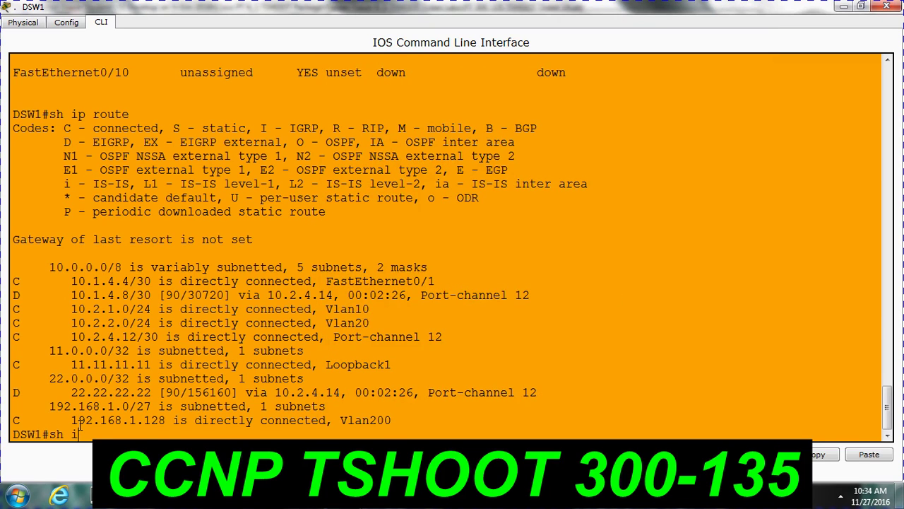
pyautogui.write('p eig')
# - Rerun 'show ip eigrp neighbors' on DSW1 and highlight its process 10 header with four peers
pyautogui.press('Tab')
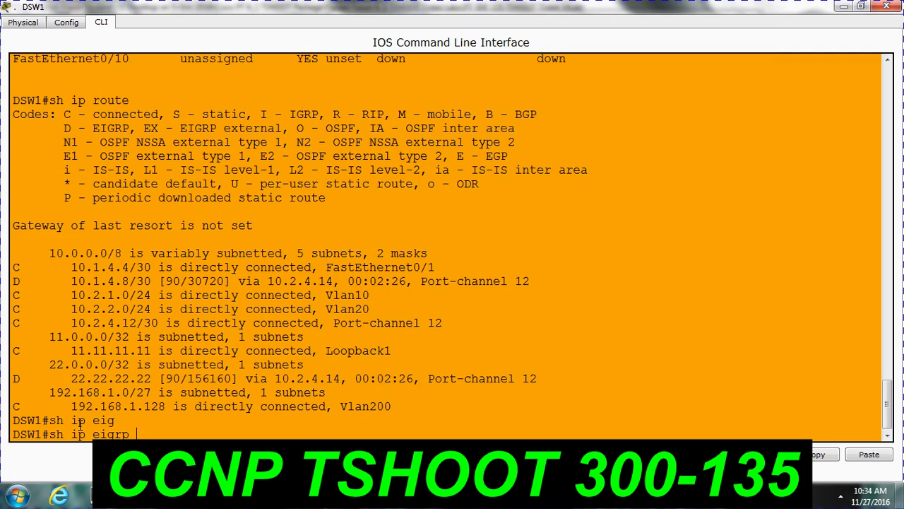
pyautogui.write('e')
pyautogui.press('Tab')
pyautogui.press('Return')
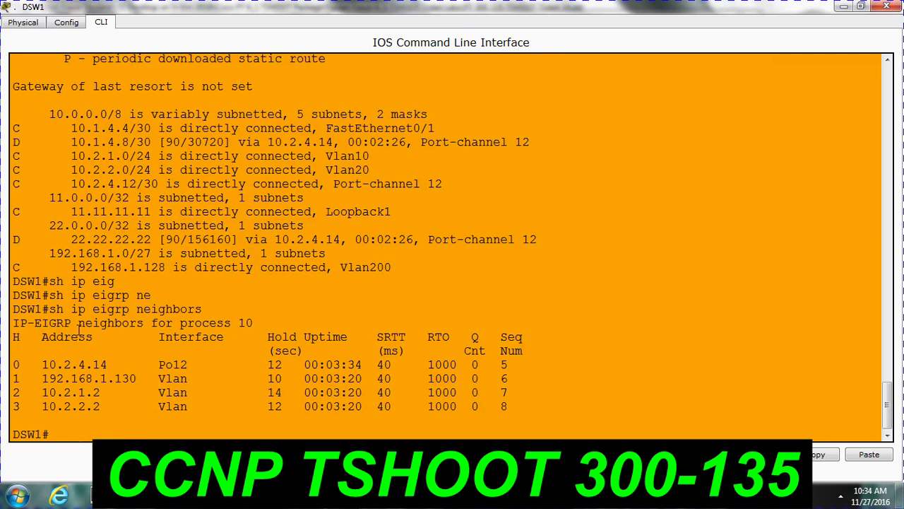
pyautogui.moveTo(78, 324); pyautogui.dragTo(253, 324)
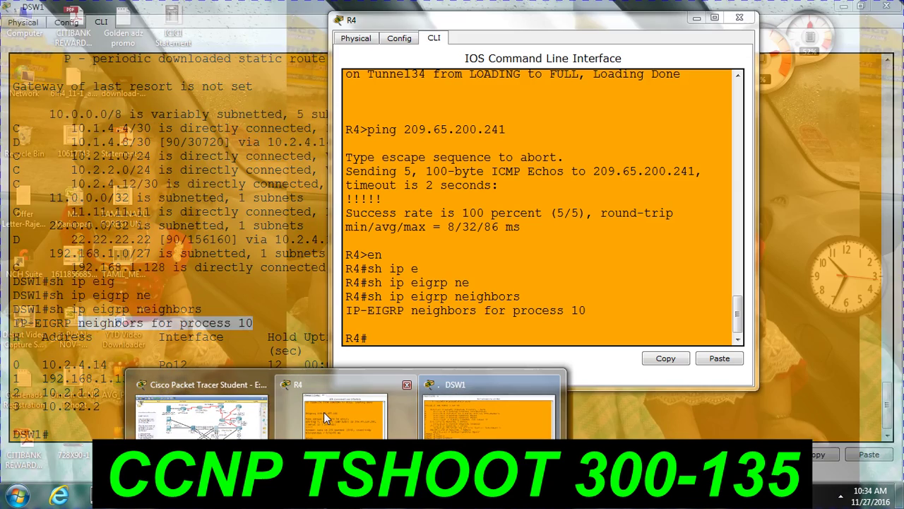
pyautogui.click(390, 400)
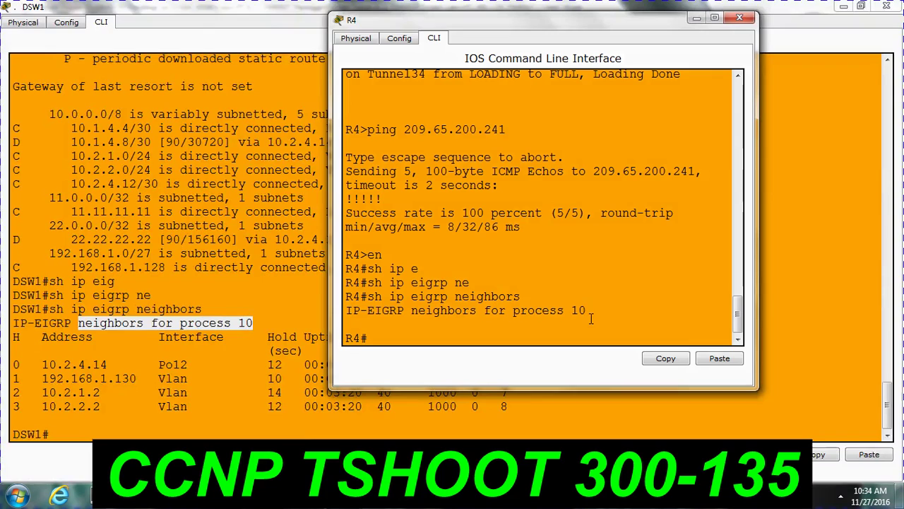
pyautogui.moveTo(587, 311); pyautogui.dragTo(560, 313)
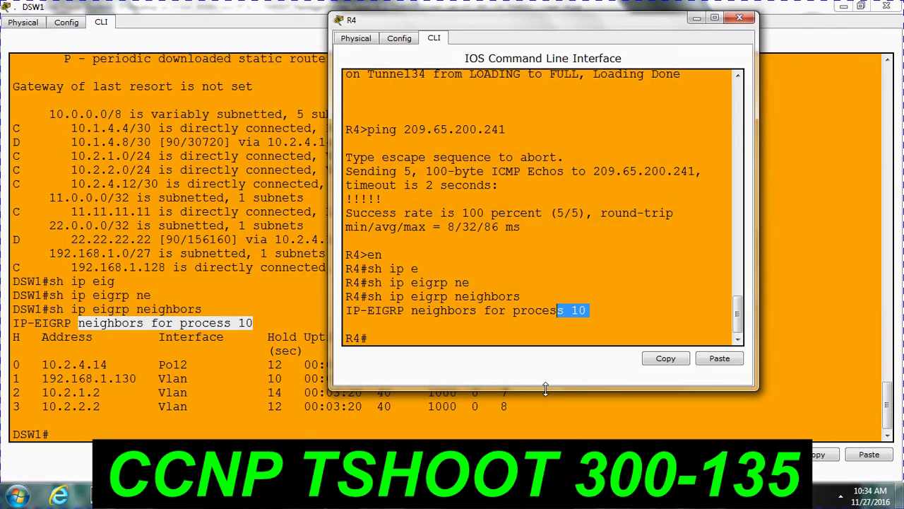
pyautogui.click(565, 307)
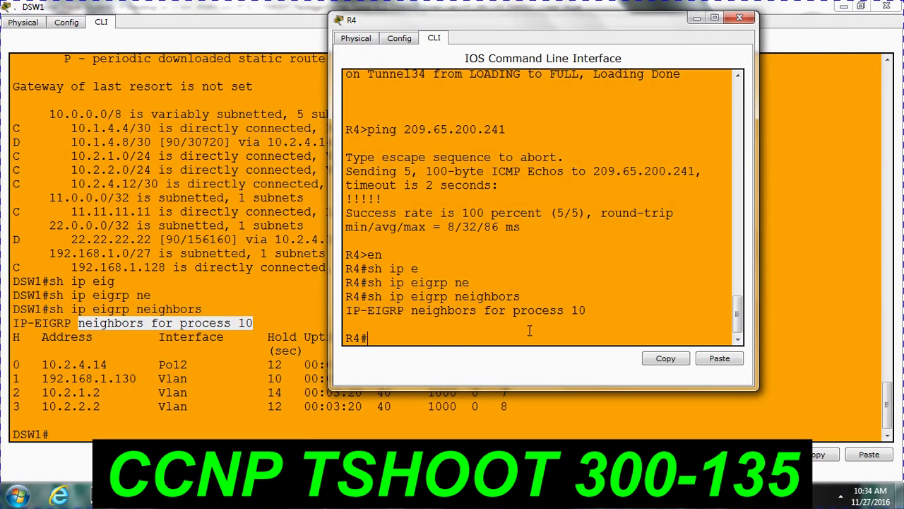
pyautogui.moveTo(588, 311); pyautogui.dragTo(340, 304)
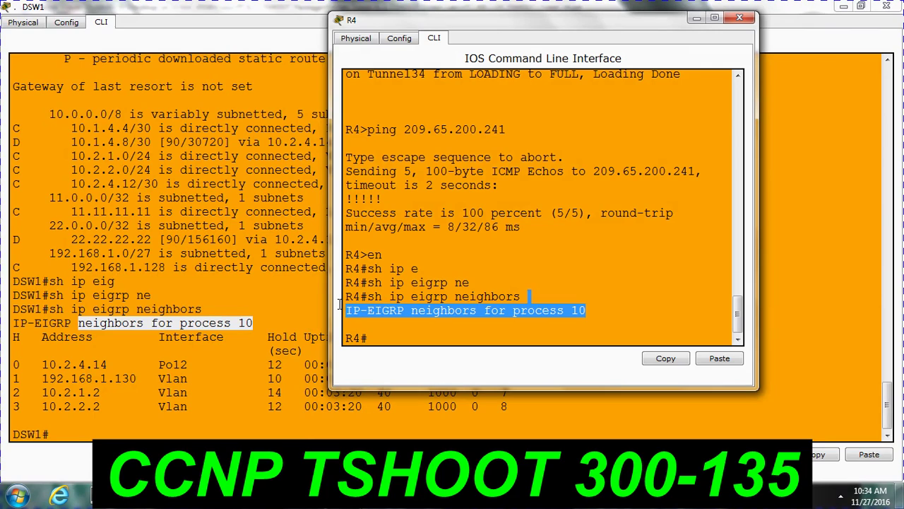
pyautogui.click(408, 339)
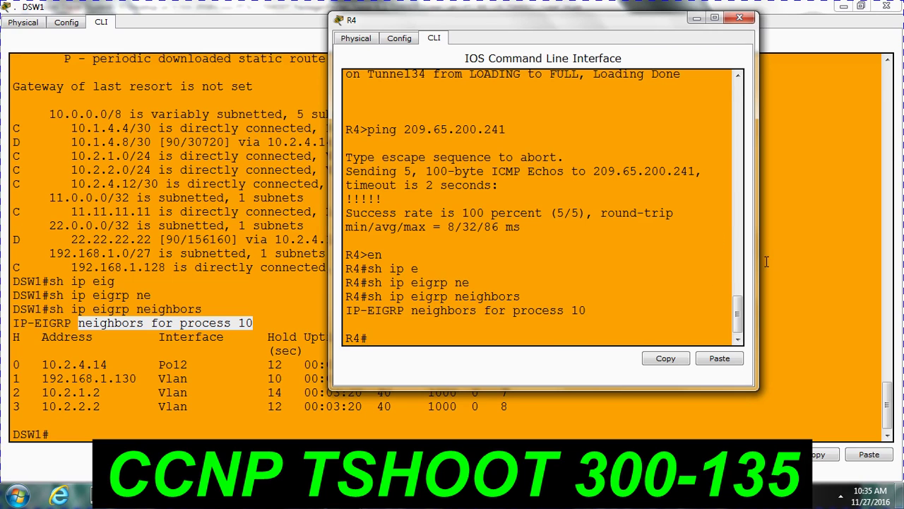
pyautogui.click(883, 85)
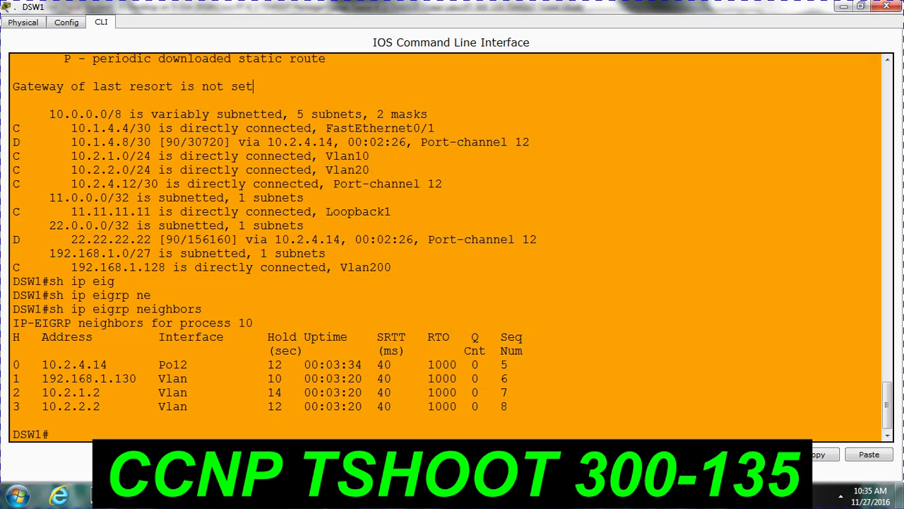
pyautogui.click(346, 497)
pyautogui.click(358, 404)
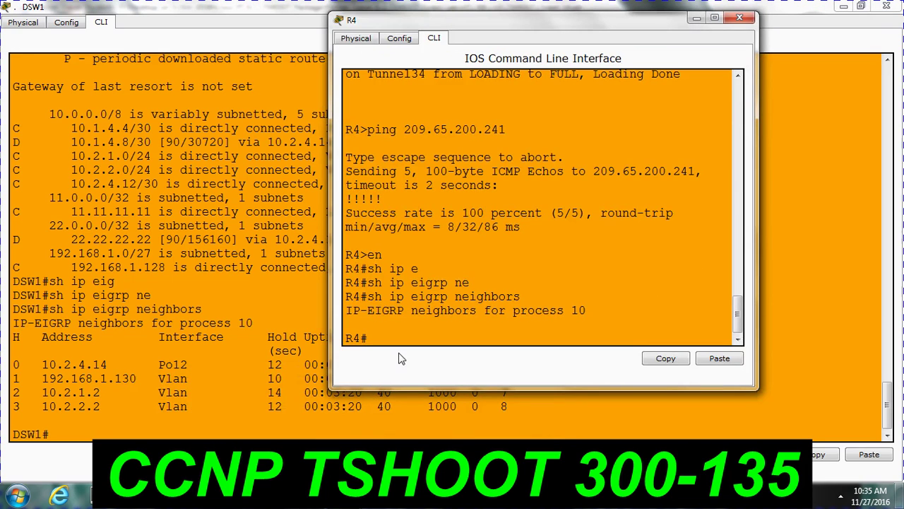
# - Show R4's running configuration full screen and page down to its serial interface settings
pyautogui.write('sh ')
pyautogui.write('run')
pyautogui.press('Return')
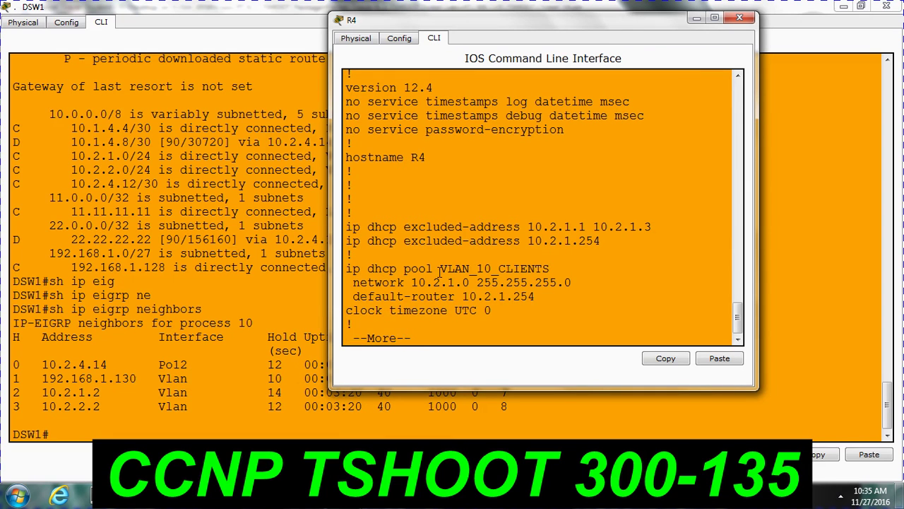
pyautogui.click(716, 18)
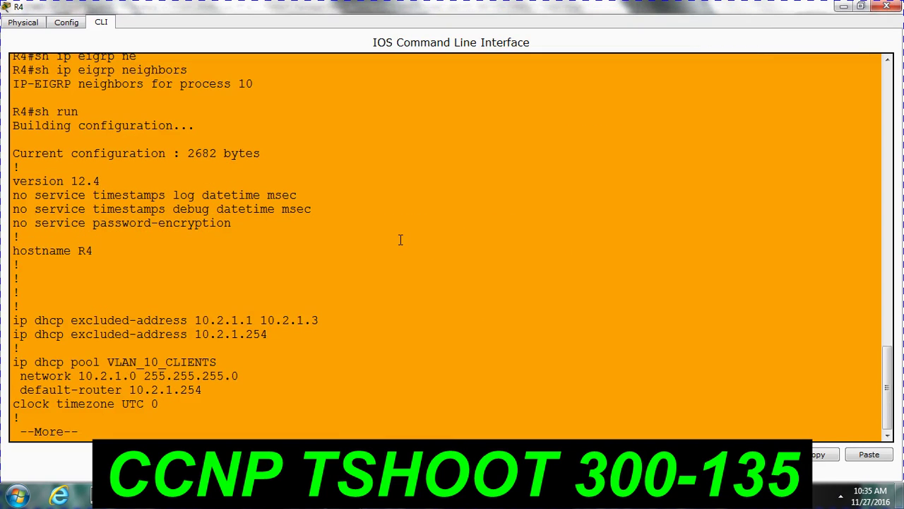
pyautogui.press('Return')
pyautogui.press('Return')
pyautogui.press('Return')
pyautogui.press('Return')
pyautogui.press('Return')
pyautogui.press('Return')
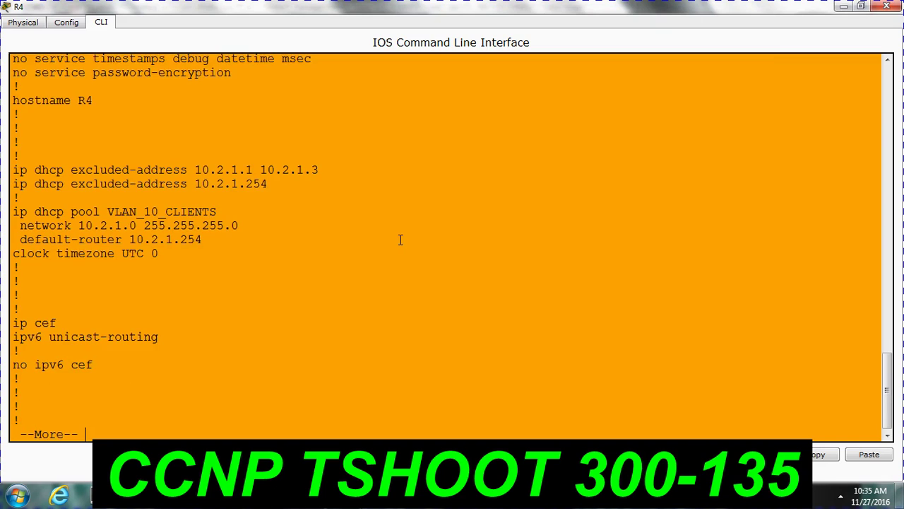
pyautogui.press('Return')
pyautogui.press('Return')
pyautogui.press('Return')
pyautogui.press('Return')
pyautogui.press('Return')
pyautogui.press('Return')
pyautogui.press('Return')
pyautogui.press('Return')
pyautogui.press('Return')
pyautogui.press('Return')
pyautogui.press('Return')
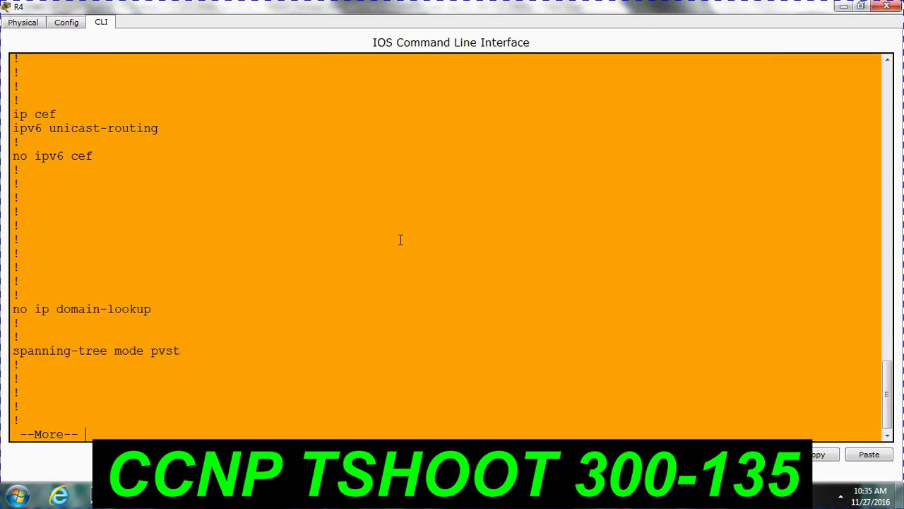
pyautogui.press('Return')
pyautogui.press('Return')
pyautogui.press('Return')
pyautogui.press('Return')
pyautogui.press('Return')
pyautogui.press('Return')
pyautogui.press('Return')
pyautogui.press('Return')
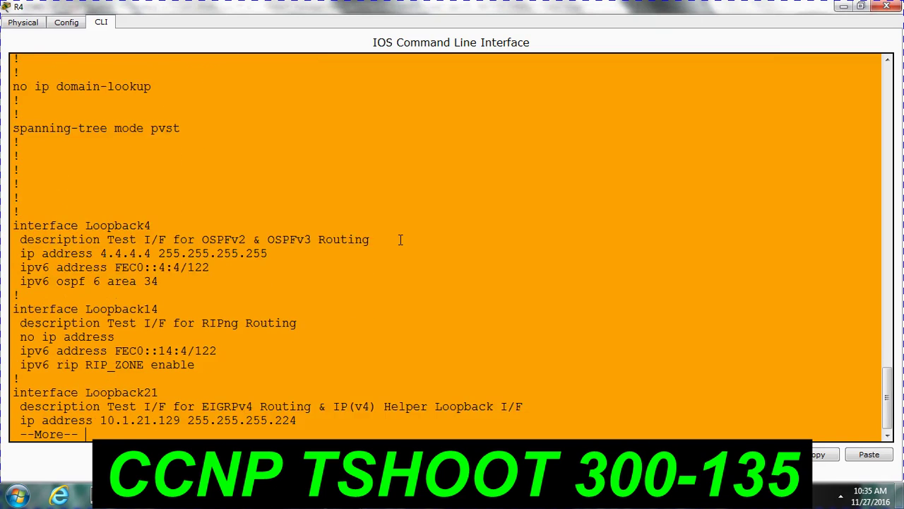
pyautogui.press('Return')
pyautogui.press('Return')
pyautogui.press('Return')
pyautogui.press('Return')
pyautogui.press('Return')
pyautogui.press('Return')
pyautogui.press('Return')
pyautogui.press('Return')
pyautogui.press('Return')
pyautogui.press('Return')
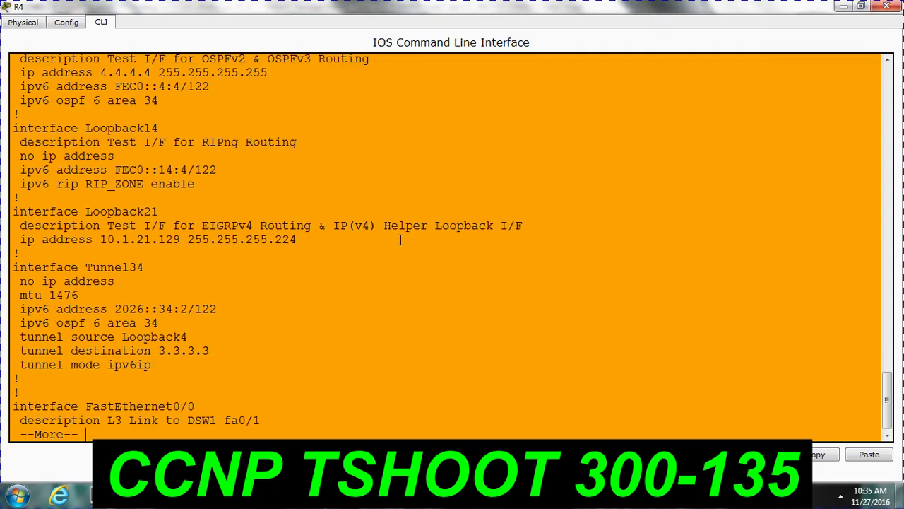
pyautogui.press('Return')
pyautogui.press('Return')
pyautogui.press('Return')
pyautogui.press('Return')
pyautogui.press('Return')
pyautogui.press('Return')
pyautogui.press('Return')
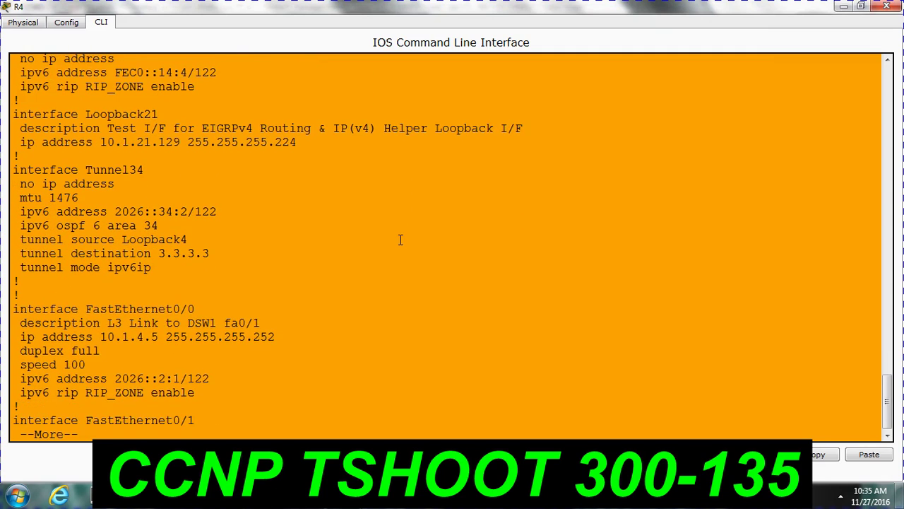
pyautogui.press('Return')
pyautogui.press('Return')
pyautogui.press('Return')
pyautogui.press('Return')
pyautogui.press('Return')
pyautogui.press('Return')
pyautogui.press('Return')
pyautogui.press('Return')
pyautogui.press('Return')
pyautogui.press('Return')
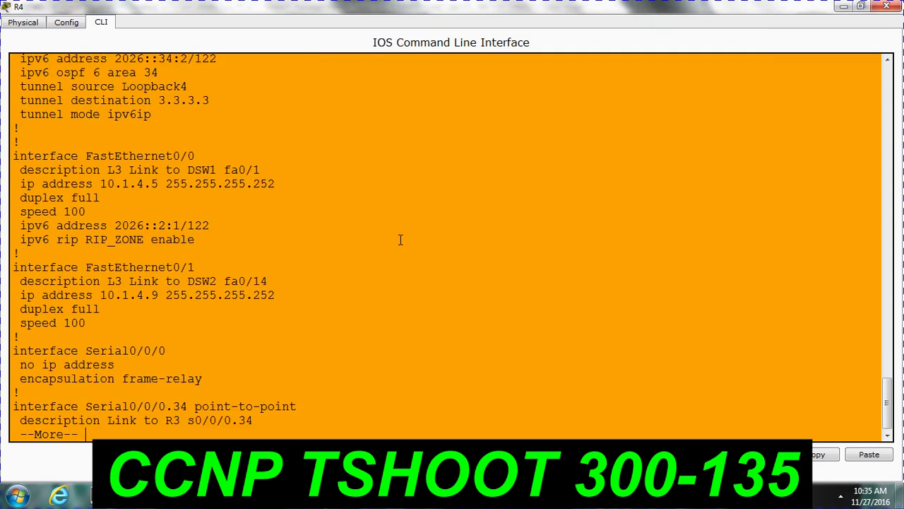
pyautogui.press('Return')
pyautogui.press('Return')
pyautogui.press('Return')
pyautogui.press('Return')
pyautogui.press('Return')
pyautogui.press('Return')
pyautogui.press('Return')
pyautogui.press('Return')
pyautogui.press('Return')
pyautogui.press('Return')
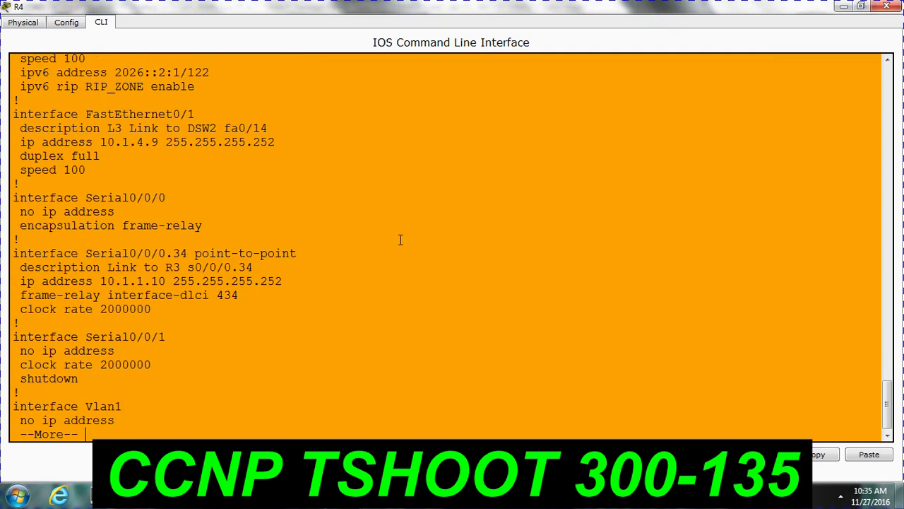
pyautogui.press('Return')
pyautogui.press('Return')
pyautogui.press('Return')
pyautogui.press('Return')
pyautogui.press('Return')
pyautogui.press('Return')
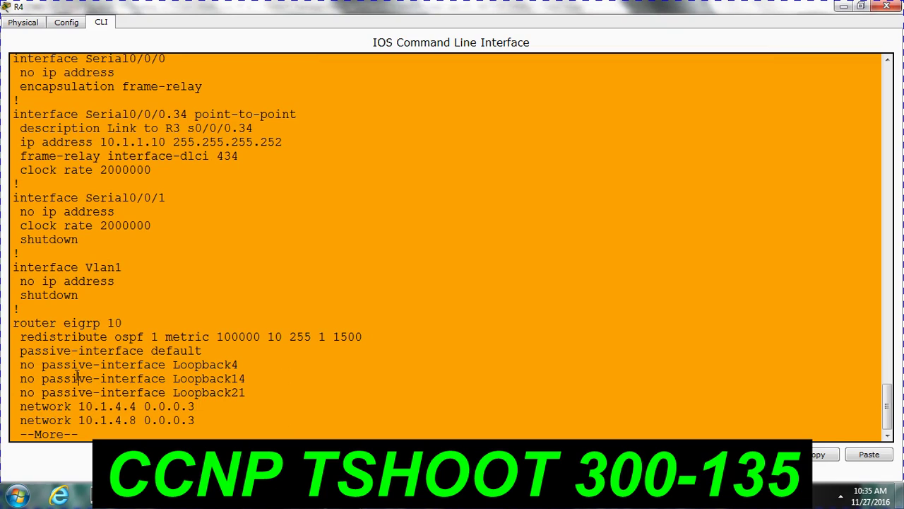
# - Highlight 'passive-interface default' and 'no passive-interface Loopback4' under router eigrp 10
pyautogui.moveTo(22, 337); pyautogui.dragTo(124, 322)
pyautogui.moveTo(209, 351); pyautogui.dragTo(23, 357)
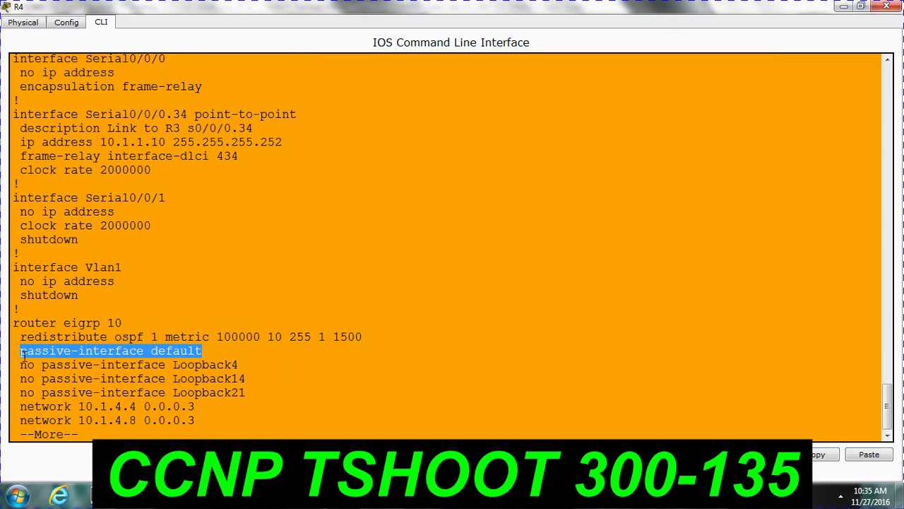
pyautogui.click(184, 367)
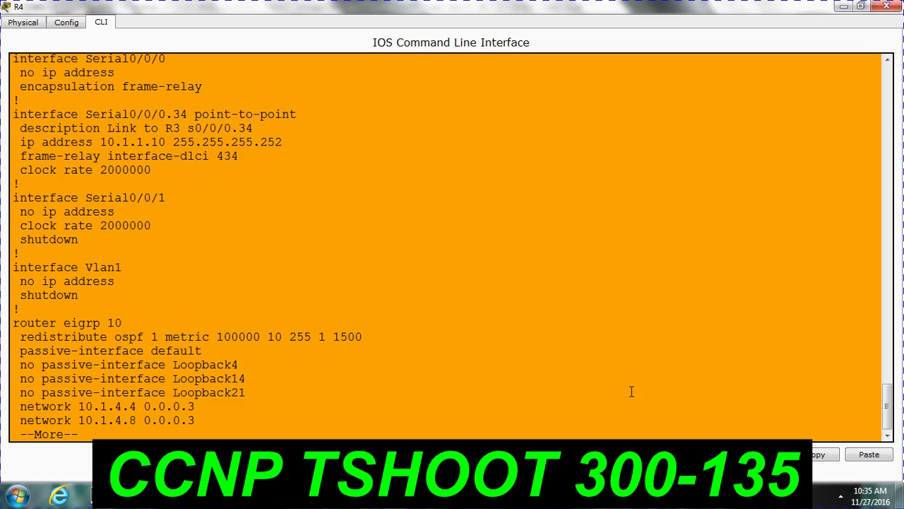
pyautogui.click(520, 407)
pyautogui.moveTo(19, 365); pyautogui.dragTo(182, 379)
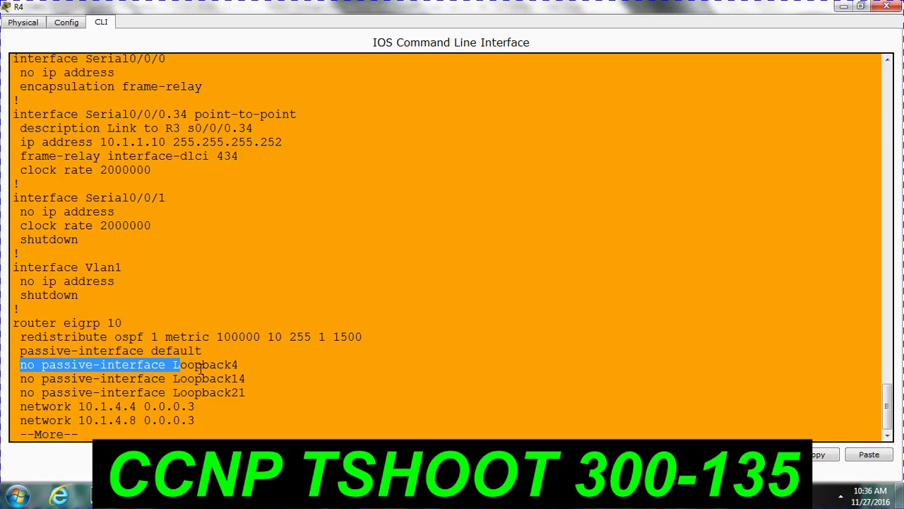
pyautogui.click(50, 375)
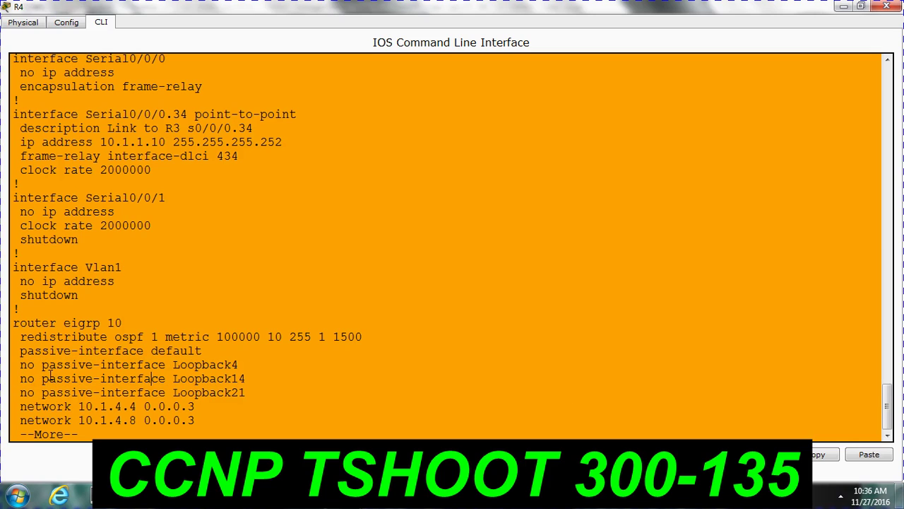
pyautogui.moveTo(20, 364); pyautogui.dragTo(242, 364)
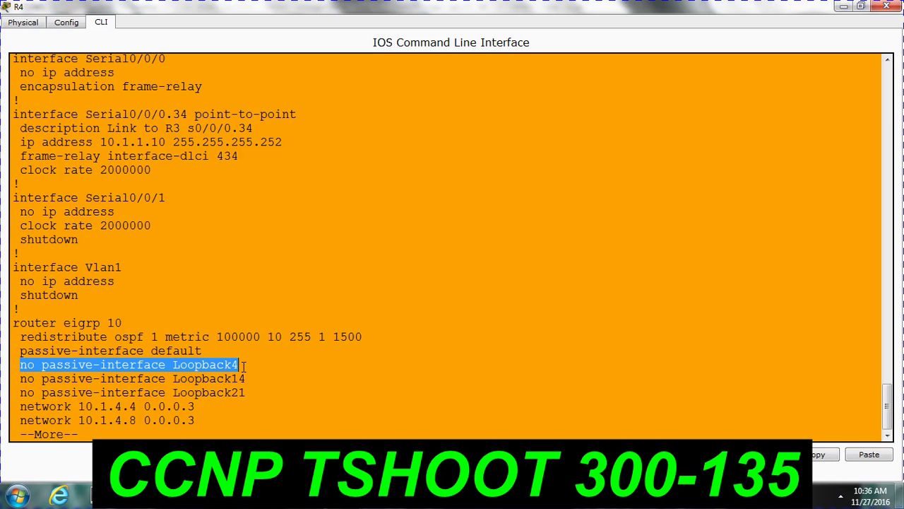
pyautogui.click(200, 406)
# - Page to the end of R4's EIGRP settings, highlight the Loopback4 exemption, and quit the listing
pyautogui.press('Return')
pyautogui.press('Return')
pyautogui.press('Return')
pyautogui.press('Return')
pyautogui.press('Return')
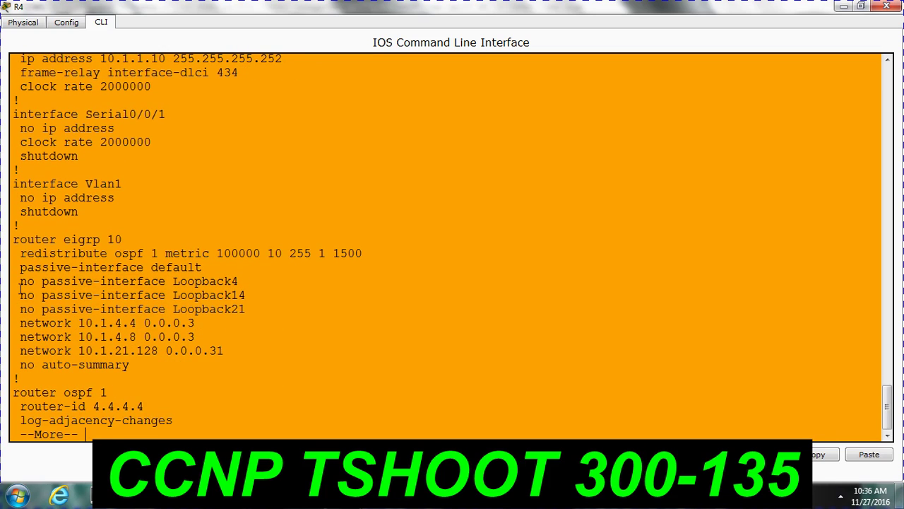
pyautogui.moveTo(20, 280)
pyautogui.mouseDown()
pyautogui.moveTo(240, 281)
pyautogui.moveTo(20, 294)
pyautogui.moveTo(246, 309)
pyautogui.moveTo(18, 295)
pyautogui.mouseUp()
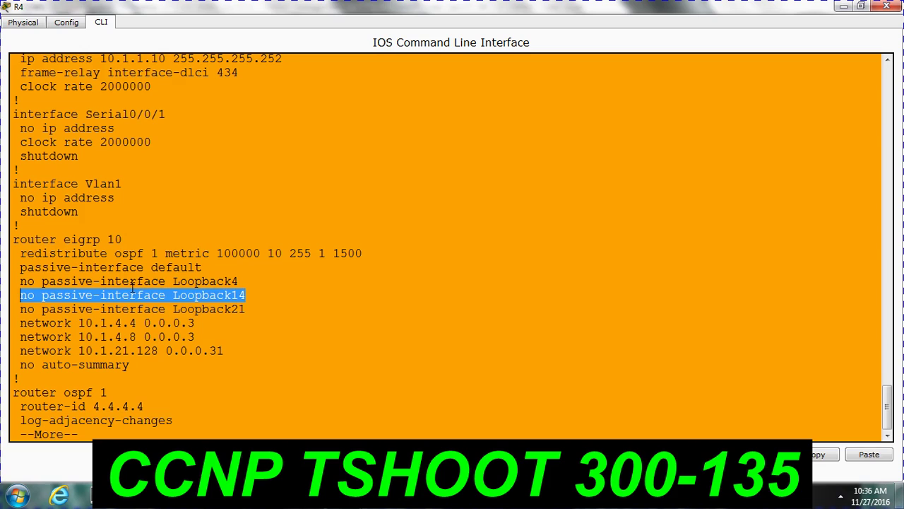
pyautogui.moveTo(239, 282); pyautogui.dragTo(20, 284)
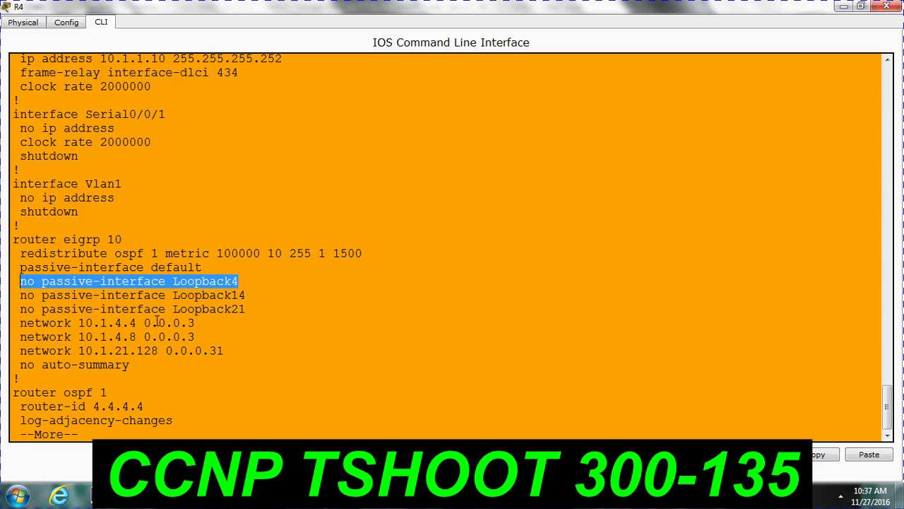
pyautogui.click(154, 398)
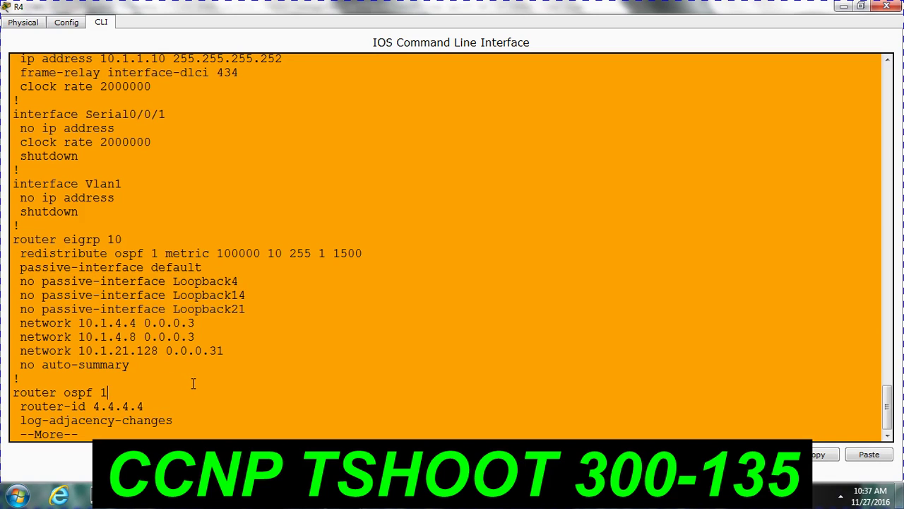
pyautogui.write('qs')
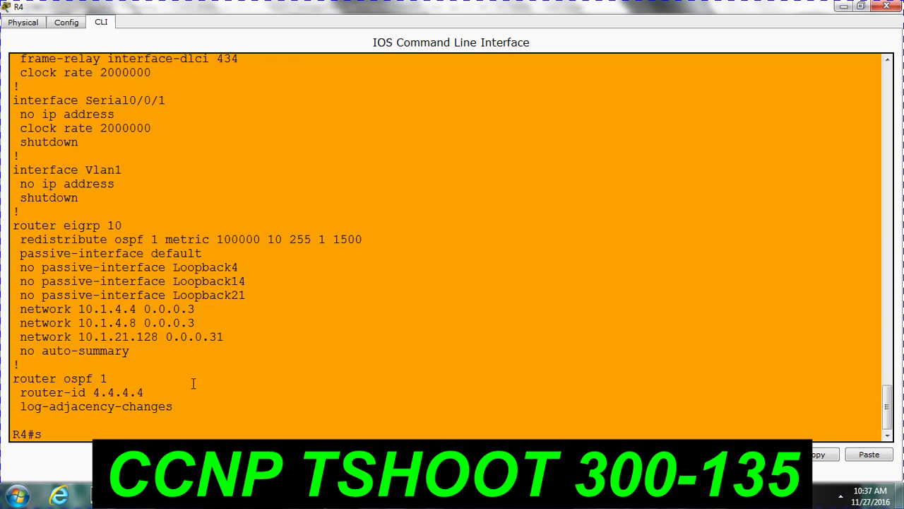
# - Review R4's FastEthernet0/0 and FastEthernet0/1 (10.1.4.9/30 to DSW2 fa0/14), then return to the topology
pyautogui.moveTo(887, 400); pyautogui.dragTo(886, 361)
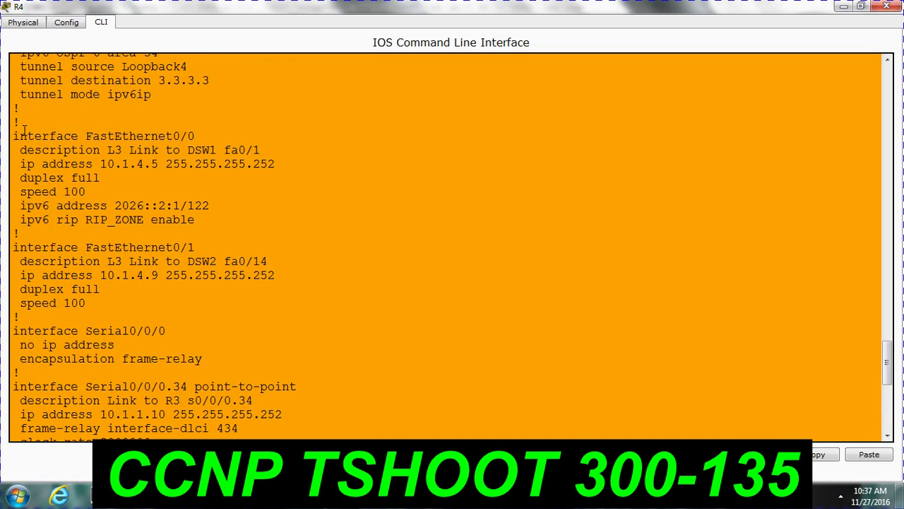
pyautogui.moveTo(19, 136)
pyautogui.mouseDown()
pyautogui.moveTo(195, 136)
pyautogui.moveTo(13, 135)
pyautogui.mouseUp()
pyautogui.click(68, 141)
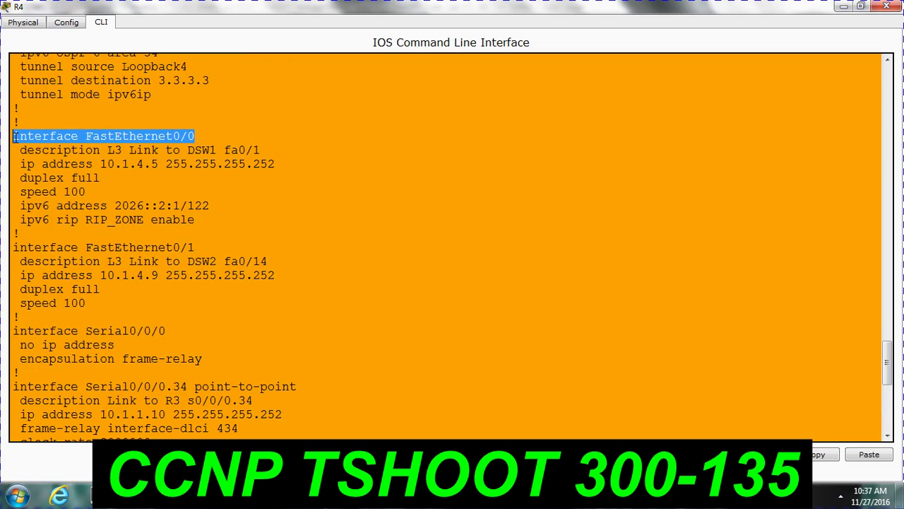
pyautogui.click(284, 164)
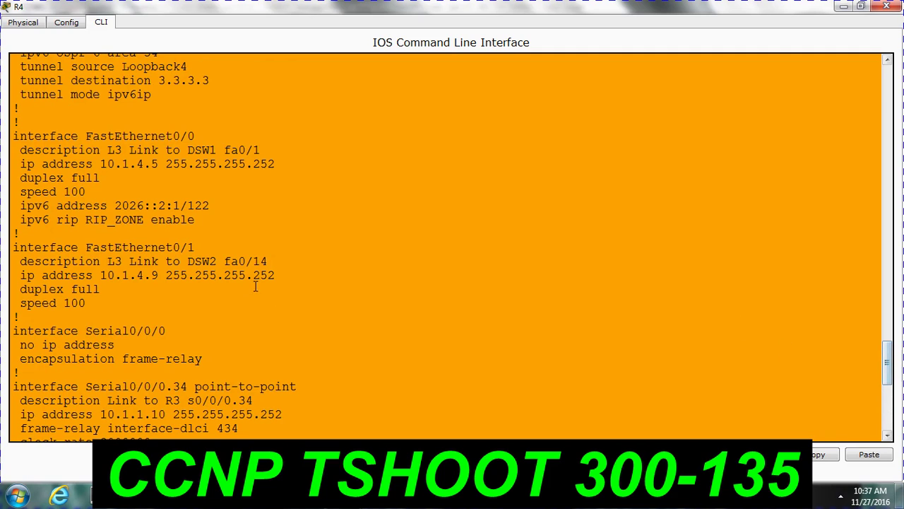
pyautogui.moveTo(136, 262)
pyautogui.mouseDown()
pyautogui.moveTo(285, 262)
pyautogui.moveTo(91, 275)
pyautogui.mouseUp()
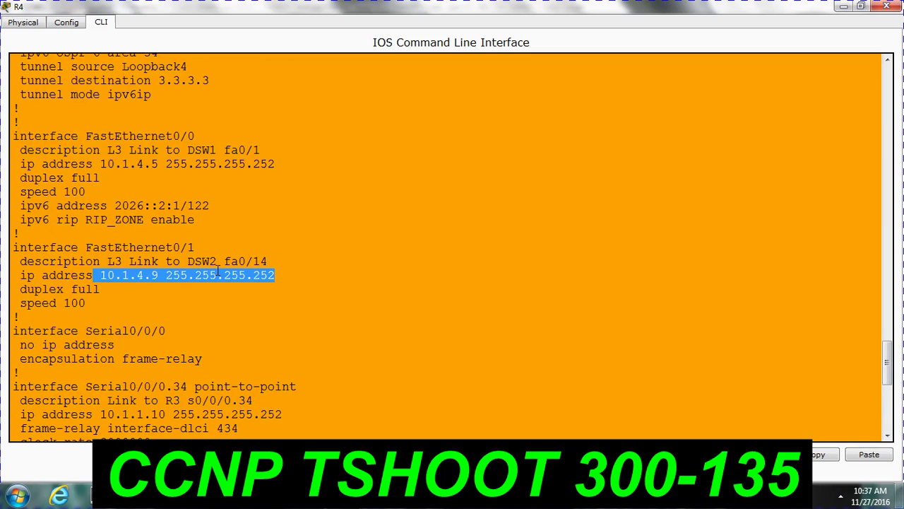
pyautogui.moveTo(190, 261)
pyautogui.mouseDown()
pyautogui.moveTo(272, 263)
pyautogui.moveTo(21, 275)
pyautogui.moveTo(254, 257)
pyautogui.mouseUp()
pyautogui.tripleClick(282, 257)
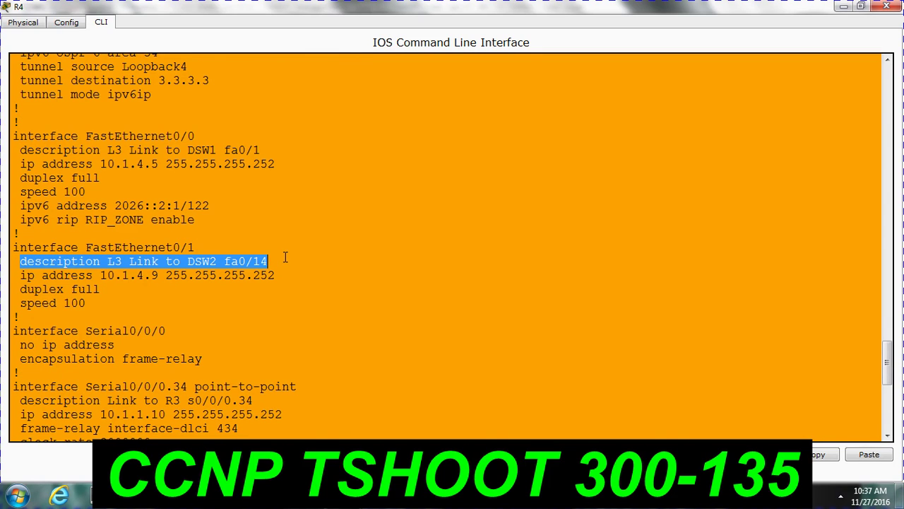
pyautogui.click(284, 288)
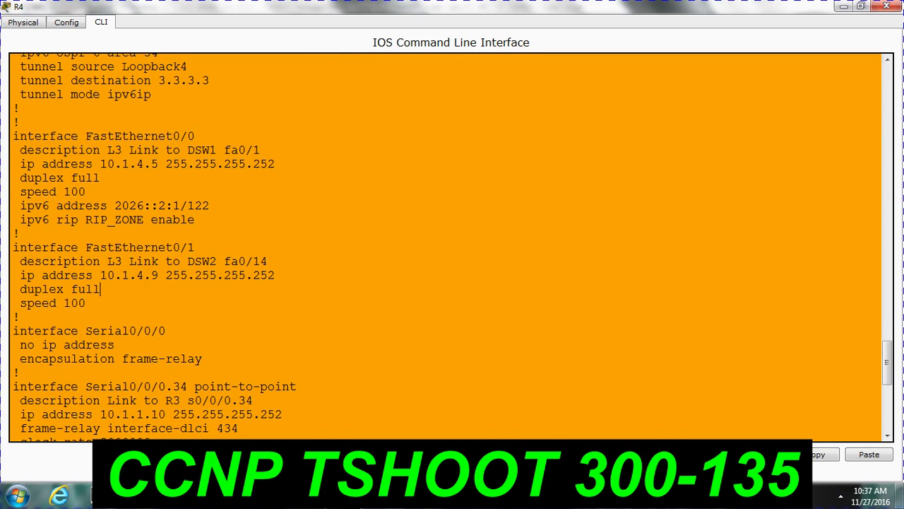
pyautogui.click(343, 414)
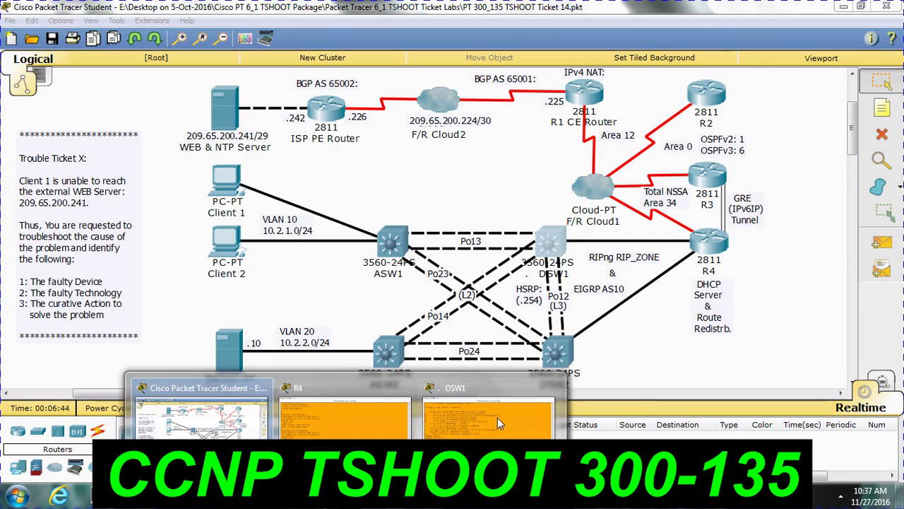
# - Glance at DSW1's console, then return to R4's CLI and scroll to its configuration end
pyautogui.click(498, 415)
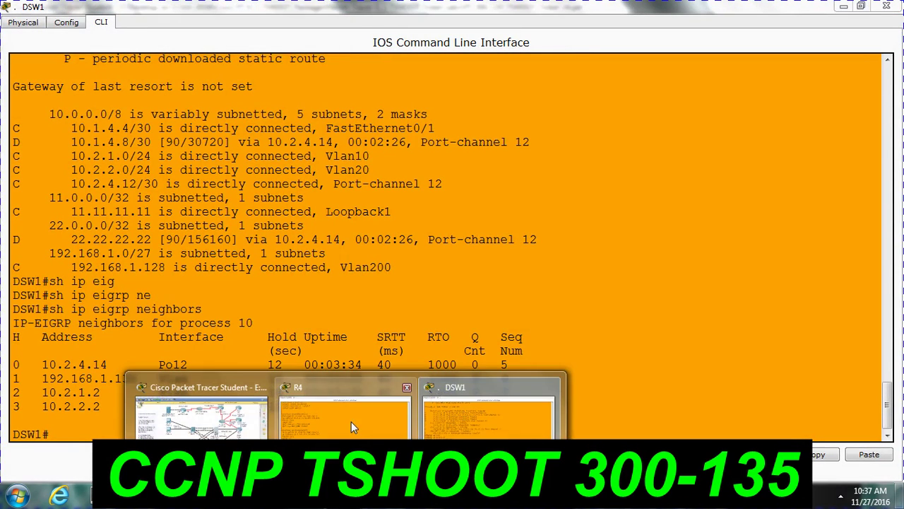
pyautogui.click(295, 414)
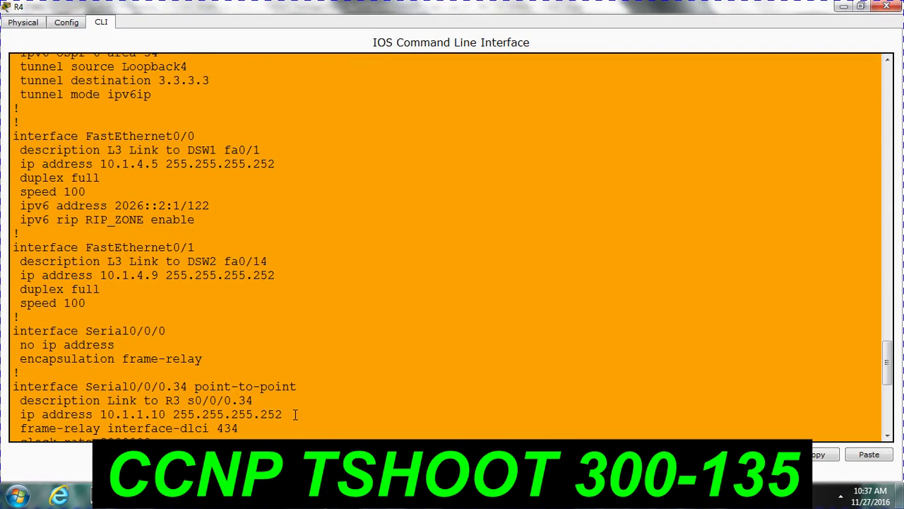
pyautogui.scroll(-9, 295, 414)
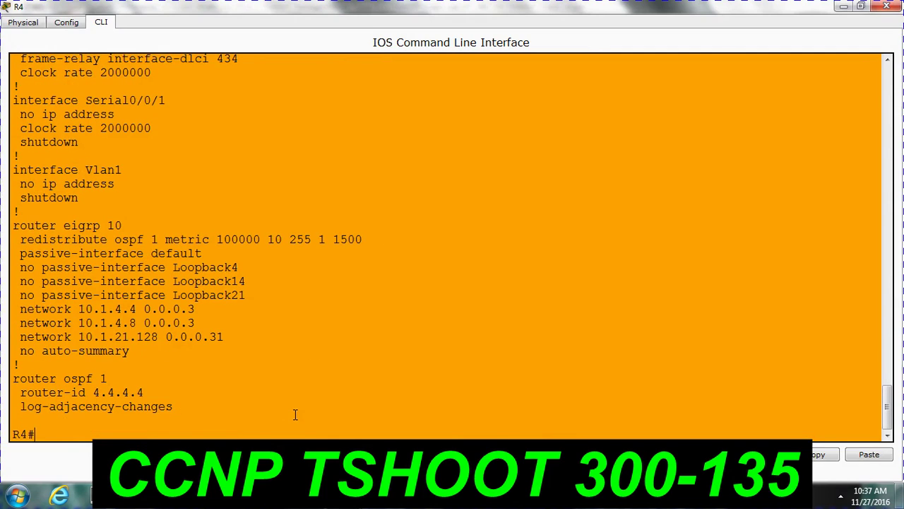
# - On R4, enter global configuration and the EIGRP process 10 configuration
pyautogui.write('conf t')
pyautogui.press('Return')
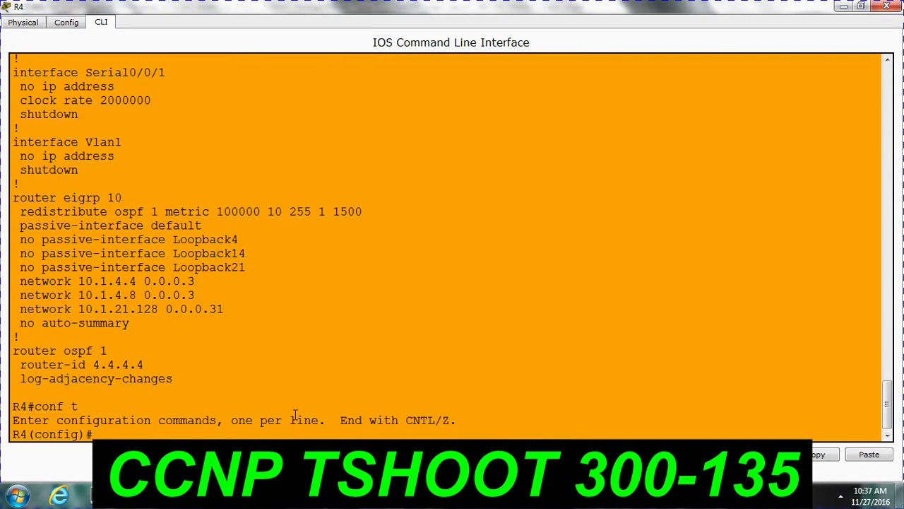
pyautogui.write('o rou')
pyautogui.write('ter ei')
pyautogui.write('gr')
pyautogui.press('Tab')
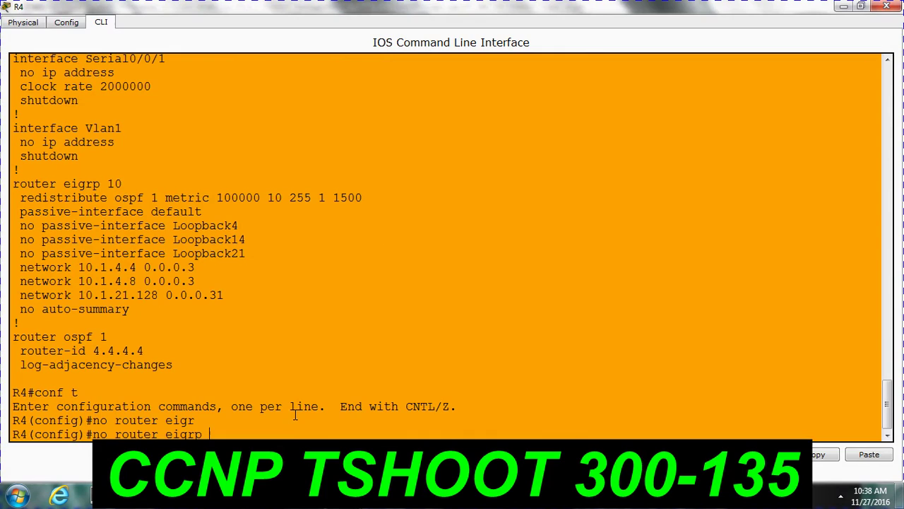
pyautogui.press('BackSpace')
pyautogui.press('BackSpace')
pyautogui.press('BackSpace')
pyautogui.press('BackSpace')
pyautogui.press('BackSpace')
pyautogui.press('BackSpace')
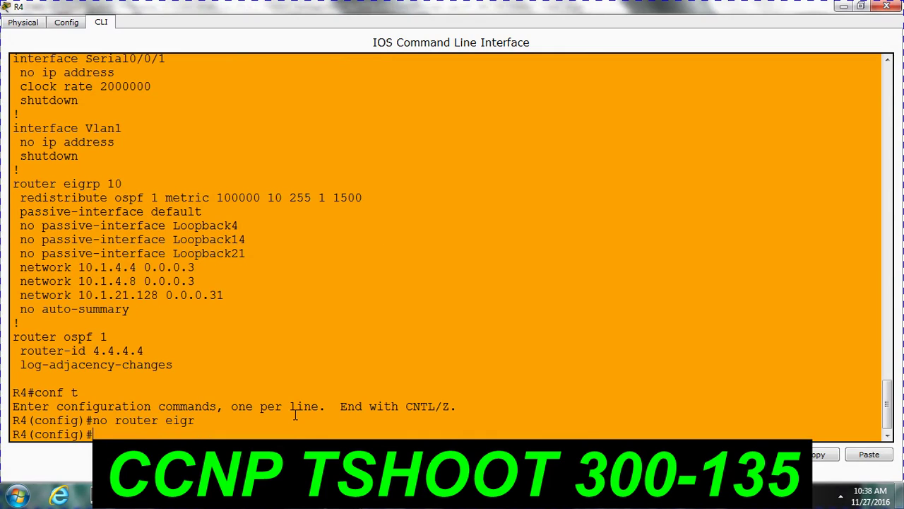
pyautogui.write('router ')
pyautogui.write('eigr')
pyautogui.press('Tab')
pyautogui.write('10')
pyautogui.press('Return')
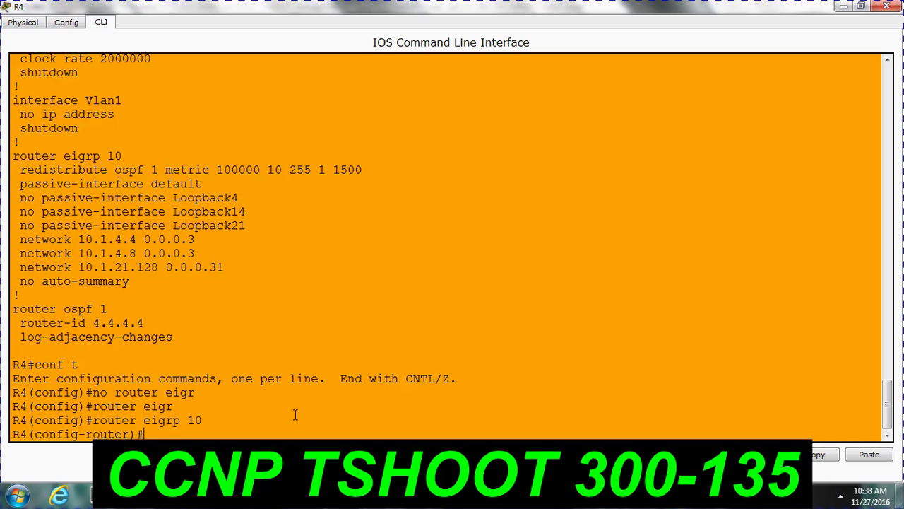
# - Apply 'no passive-interface fastEthernet 0/0' under EIGRP 10
pyautogui.write('o pas')
pyautogui.press('Tab')
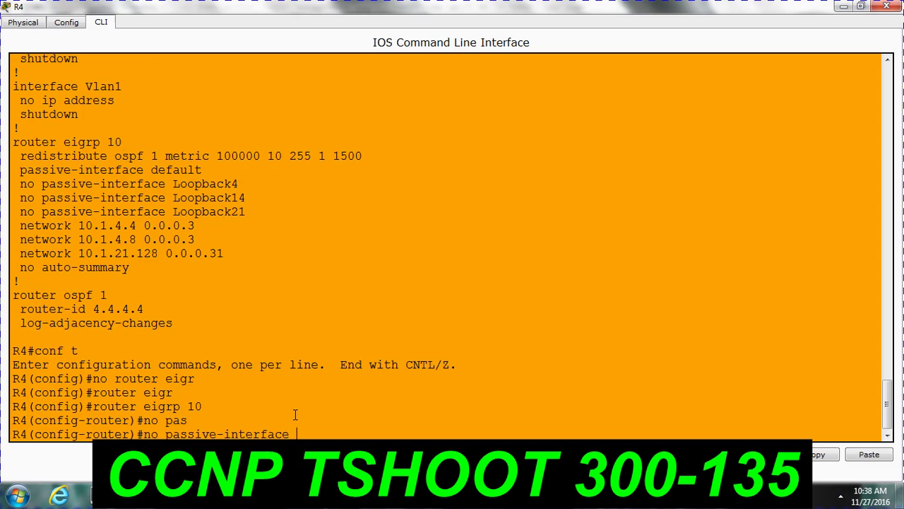
pyautogui.write('fa')
pyautogui.press('Tab')
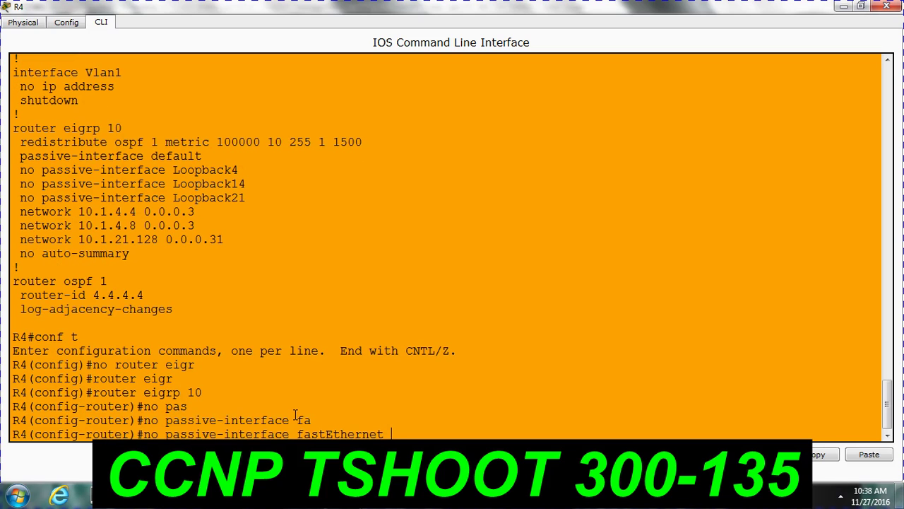
pyautogui.write('/0')
pyautogui.press('Return')
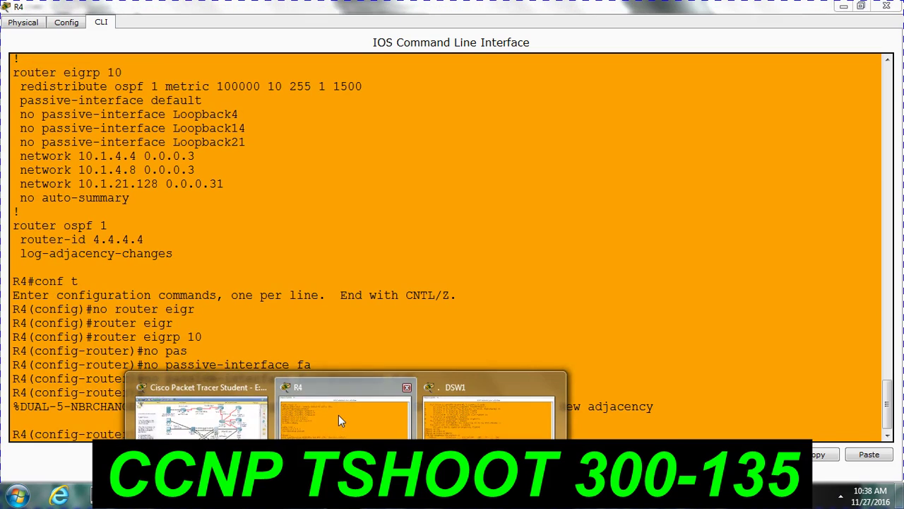
# - Recheck DSW1's EIGRP neighbors and confirm the new 10.1.4.5 neighbor on Fa0/1
pyautogui.moveTo(113, 494)
pyautogui.click(194, 403)
pyautogui.click(551, 245)
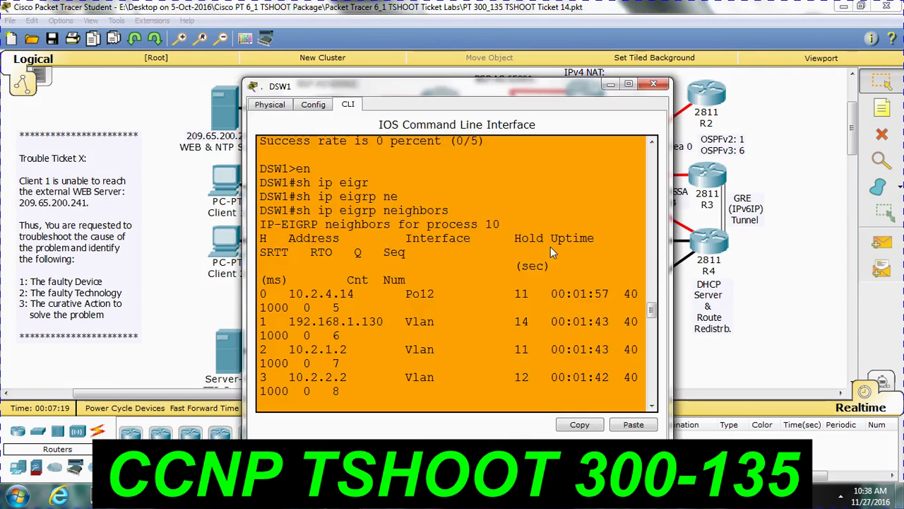
pyautogui.click(628, 85)
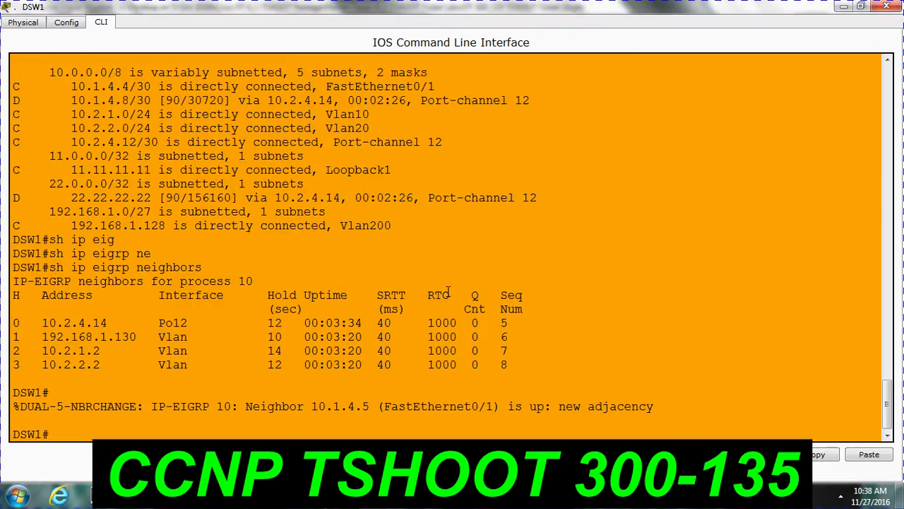
pyautogui.press('Up')
pyautogui.press('Return')
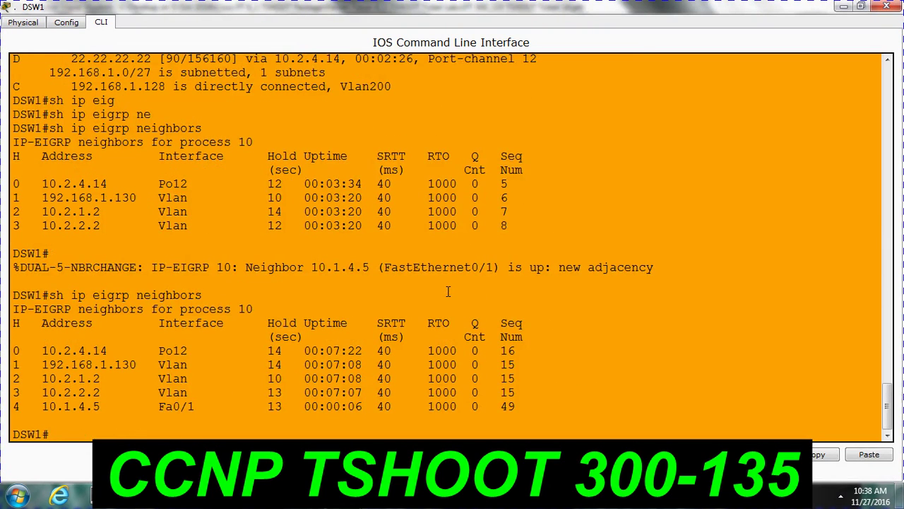
pyautogui.moveTo(41, 407); pyautogui.dragTo(247, 408)
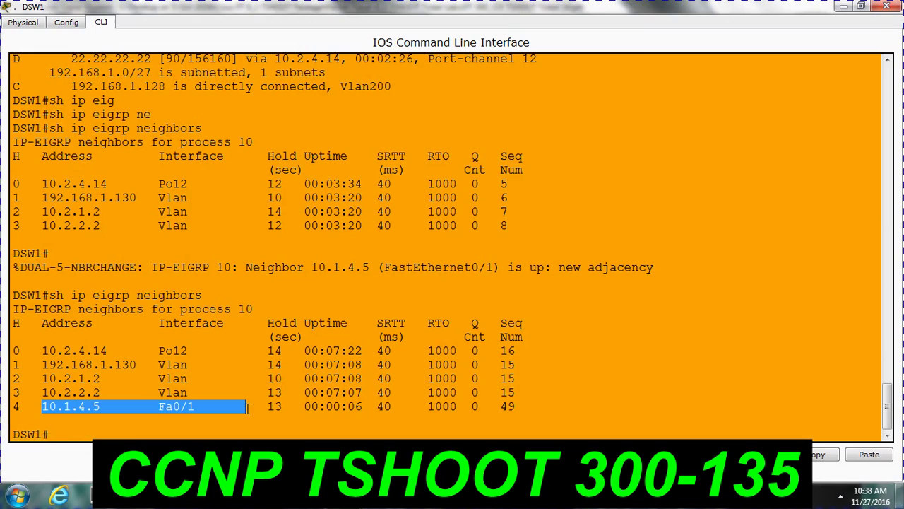
pyautogui.click(135, 433)
# - Page through DSW1's 'show ip route', noting the external and default routes via 10.1.4.5, then return to R4
pyautogui.write('sh ')
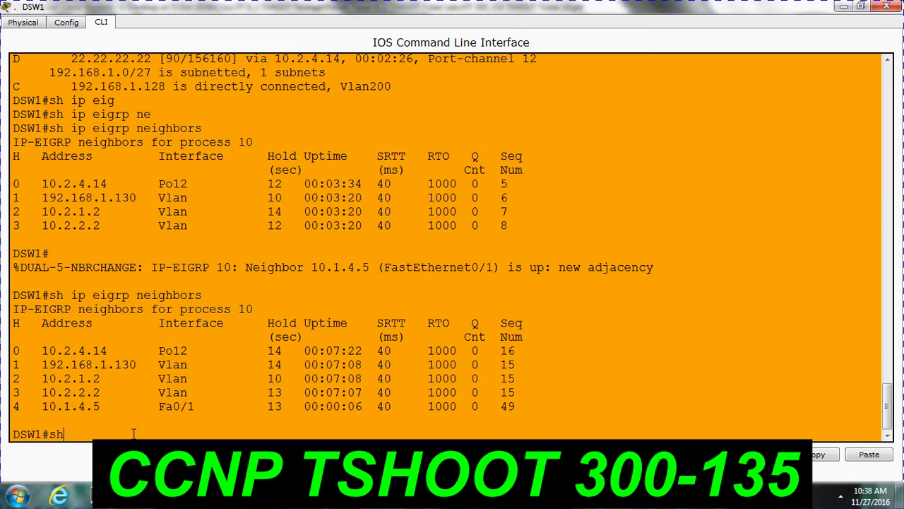
pyautogui.write('ip ')
pyautogui.write('route')
pyautogui.press('Return')
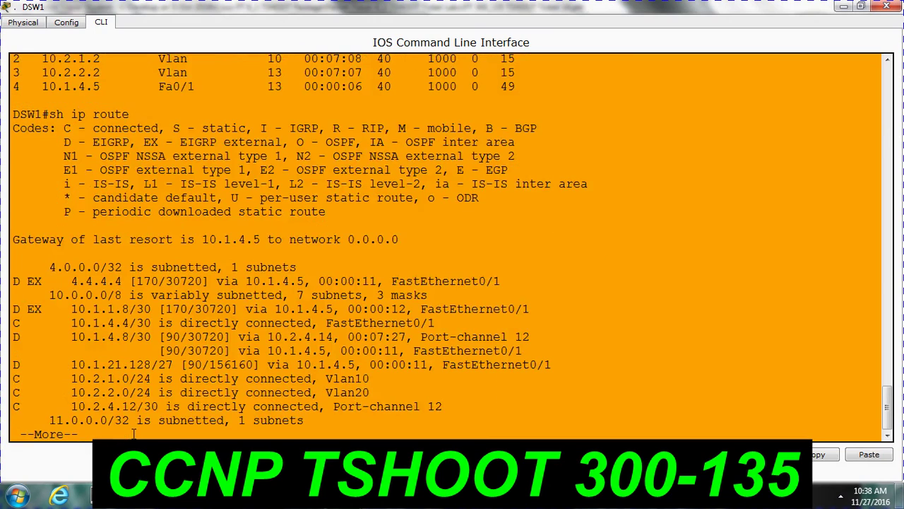
pyautogui.moveTo(29, 282)
pyautogui.mouseDown()
pyautogui.moveTo(447, 312)
pyautogui.moveTo(563, 309)
pyautogui.mouseUp()
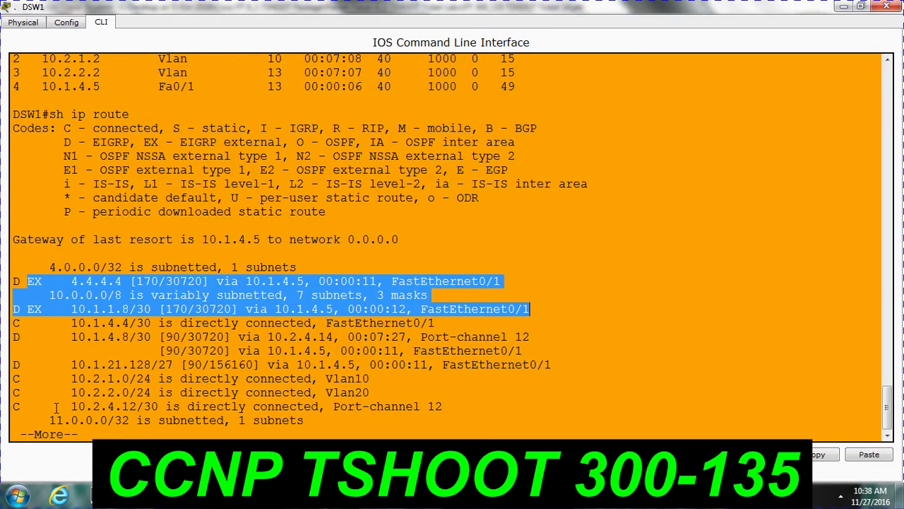
pyautogui.moveTo(55, 406); pyautogui.dragTo(462, 391)
pyautogui.press('Return')
pyautogui.press('Return')
pyautogui.press('Return')
pyautogui.press('Return')
pyautogui.press('Return')
pyautogui.press('Return')
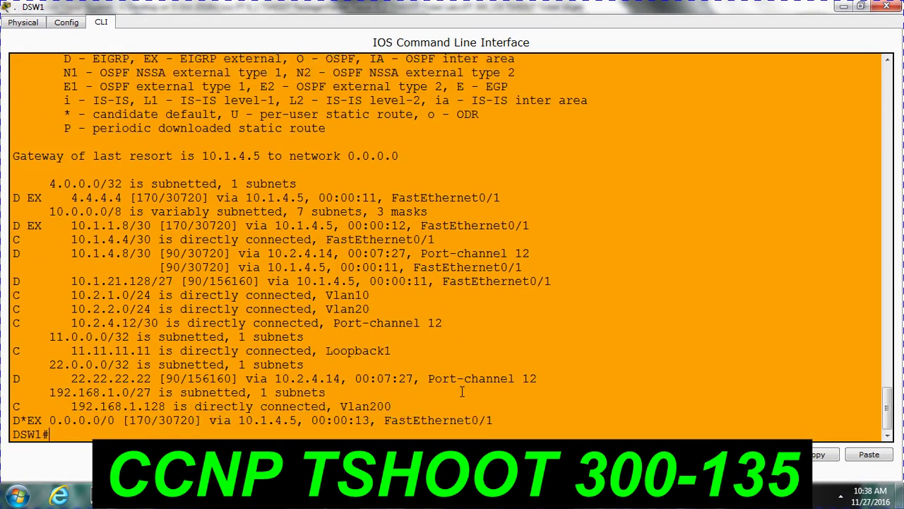
pyautogui.press('Return')
pyautogui.press('Return')
pyautogui.press('Return')
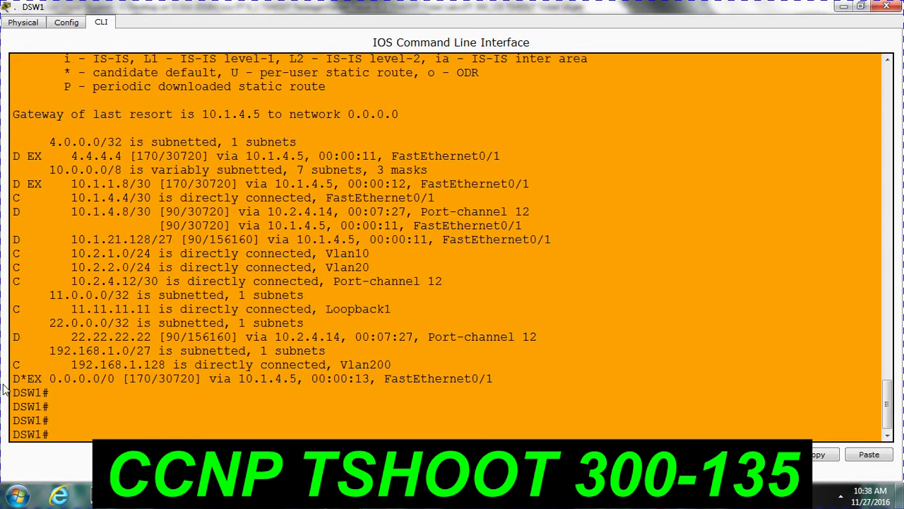
pyautogui.moveTo(12, 378); pyautogui.dragTo(494, 380)
pyautogui.click(346, 495)
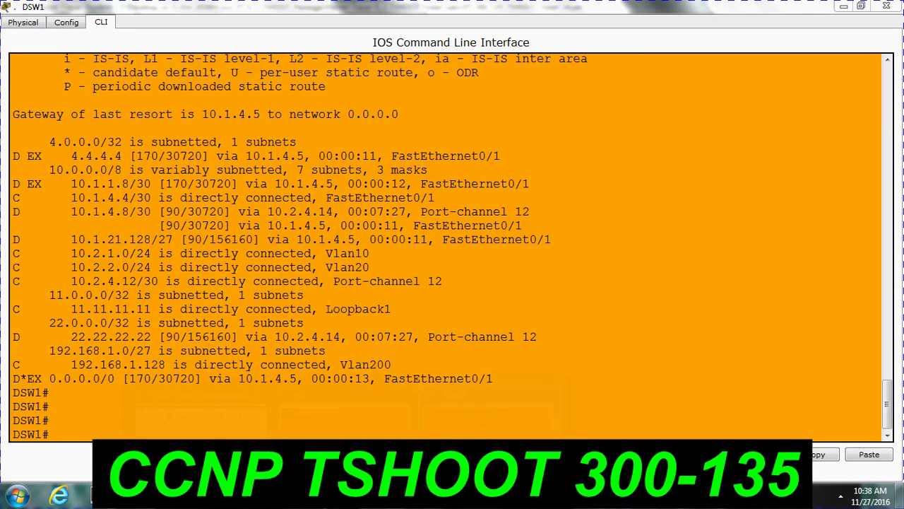
pyautogui.click(332, 423)
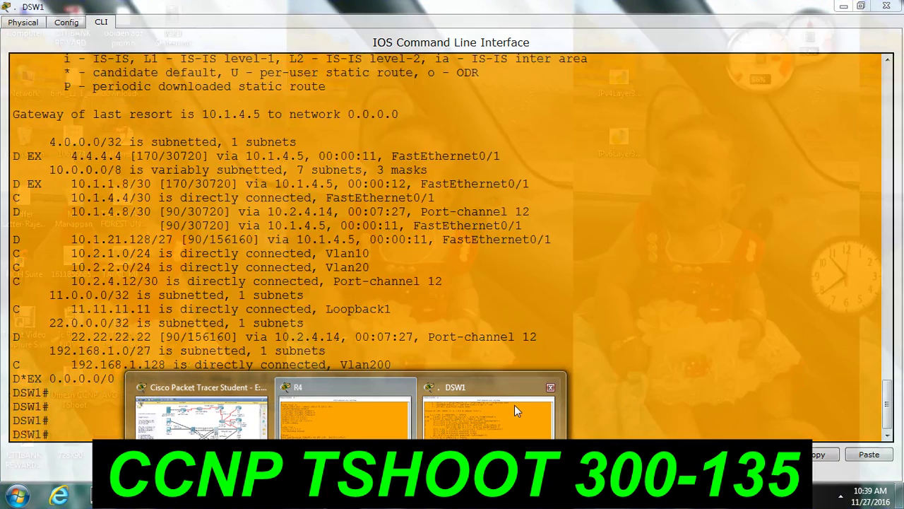
# - Re-run DSW1's ping to 209.65.200.241, confirm it succeeds, and return to the topology
pyautogui.click(514, 405)
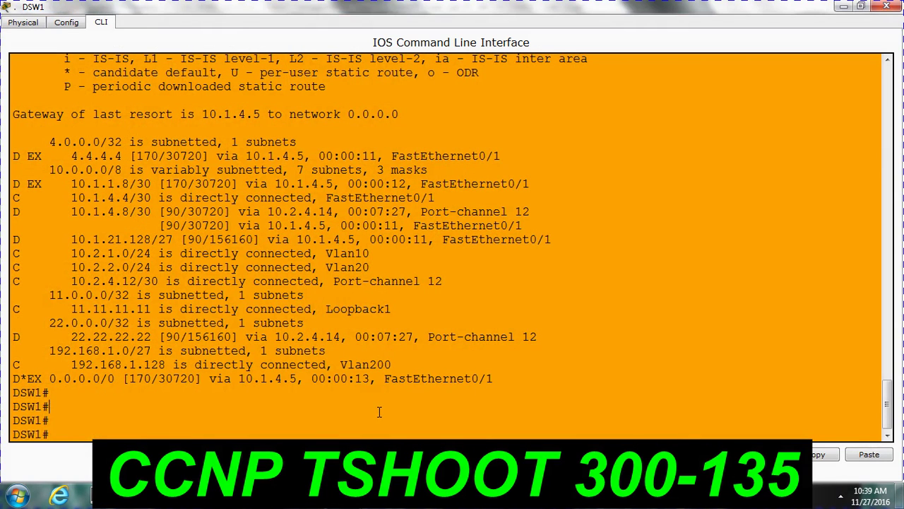
pyautogui.press('Up')
pyautogui.press('Up')
pyautogui.press('Up')
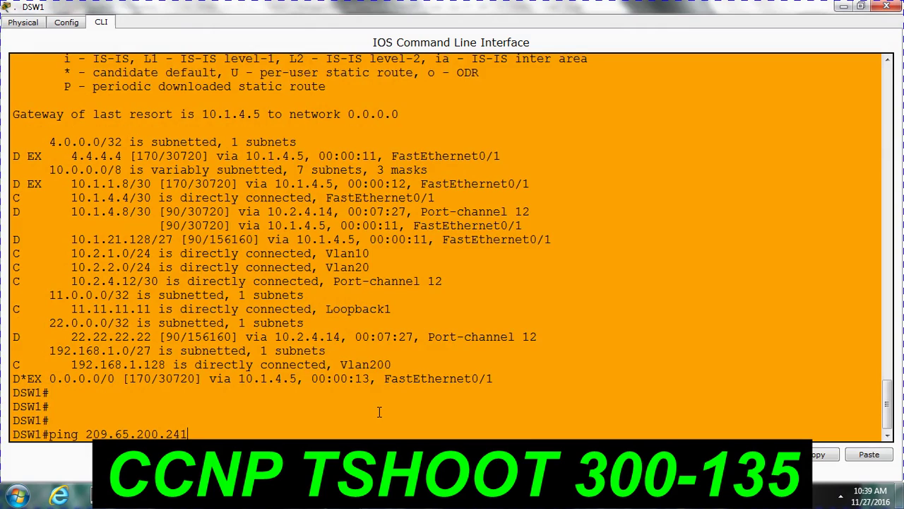
pyautogui.press('Return')
pyautogui.moveTo(106, 495)
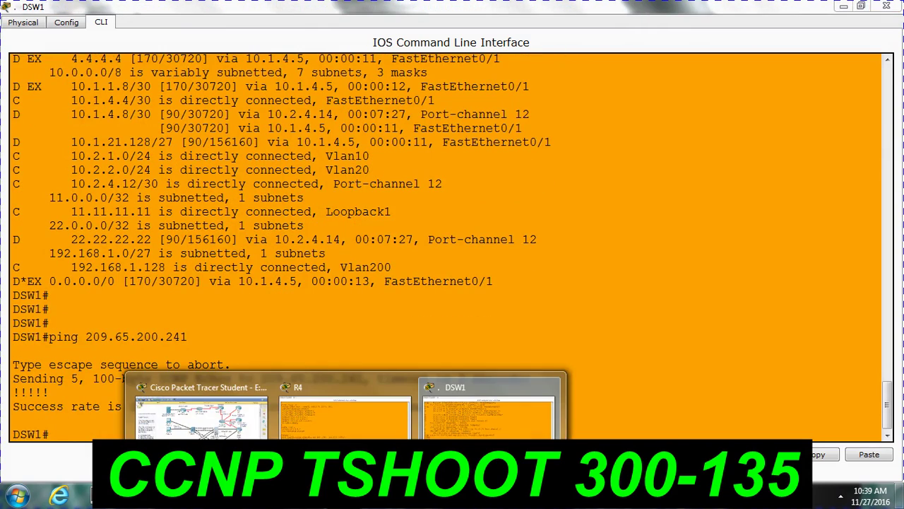
pyautogui.click(205, 409)
pyautogui.click(234, 193)
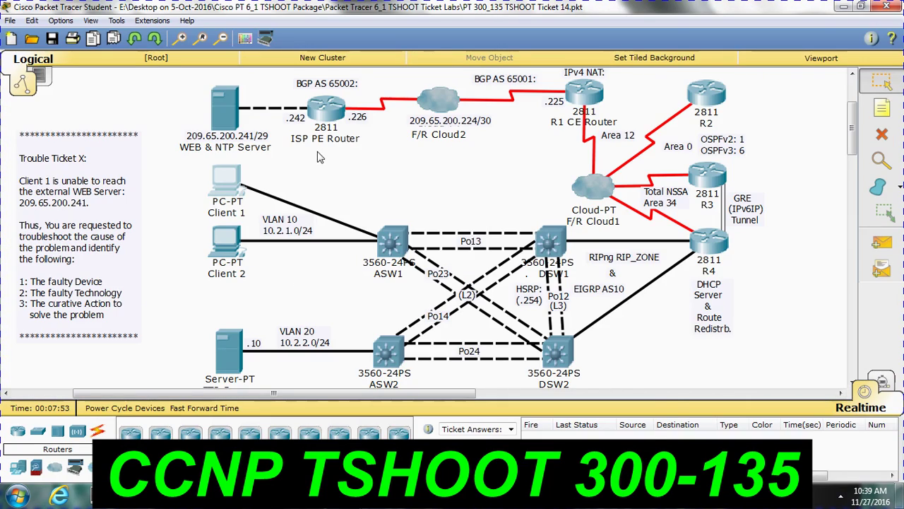
# - Ping 209.65.200.241 from Client 1's Command Prompt, confirm replies, and close the window
pyautogui.click(357, 104)
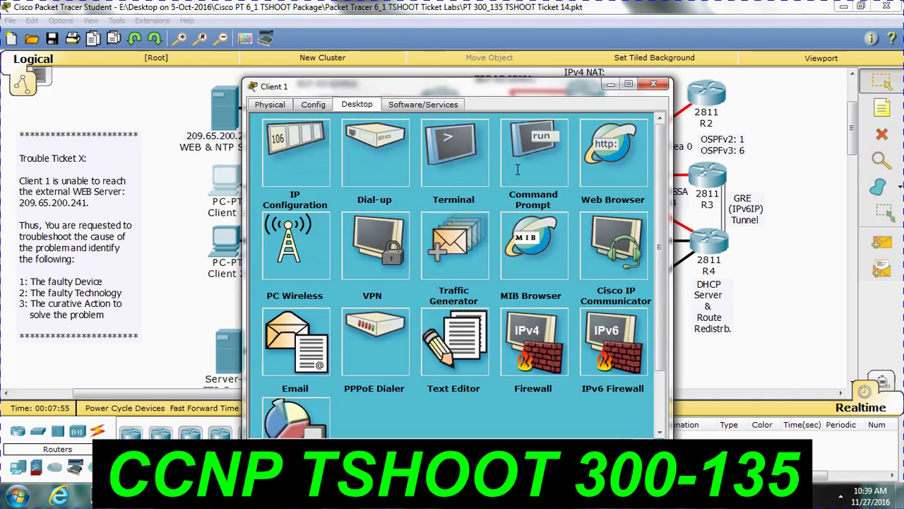
pyautogui.click(533, 152)
pyautogui.write('ping 2')
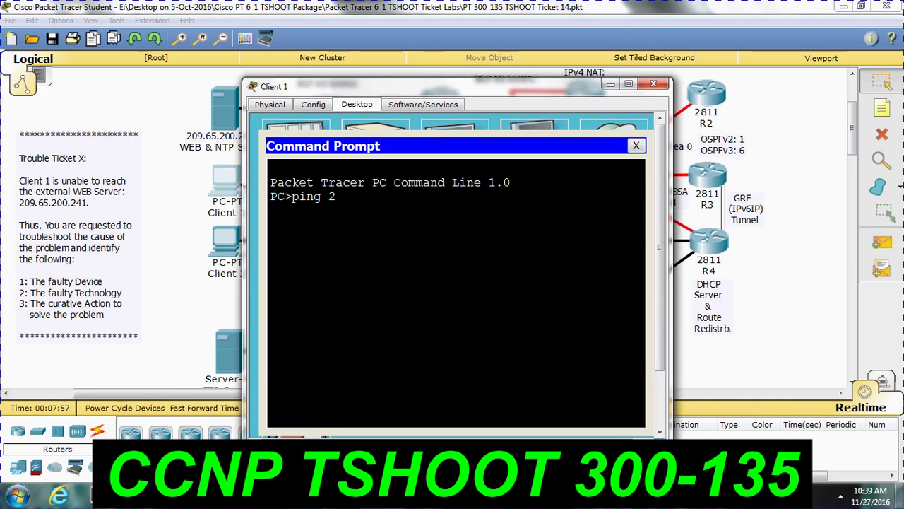
pyautogui.write('09.65.200.')
pyautogui.write('241')
pyautogui.press('Return')
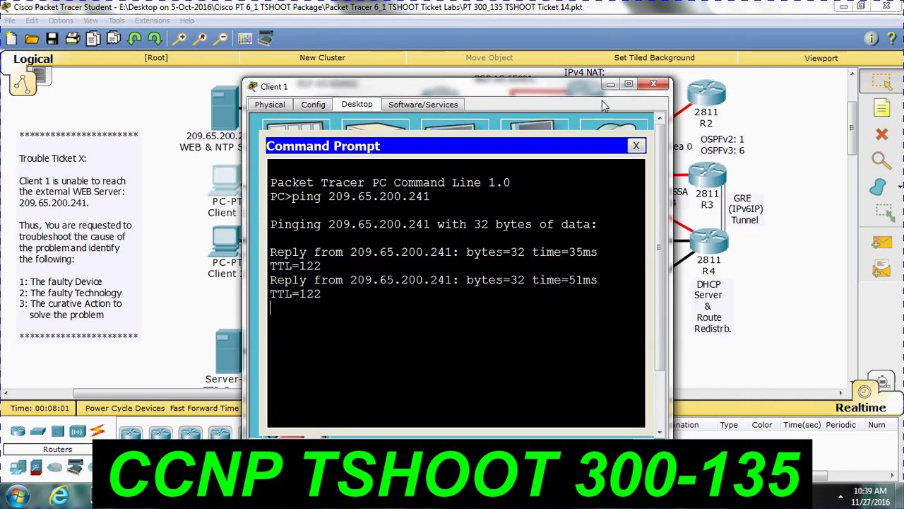
pyautogui.click(654, 84)
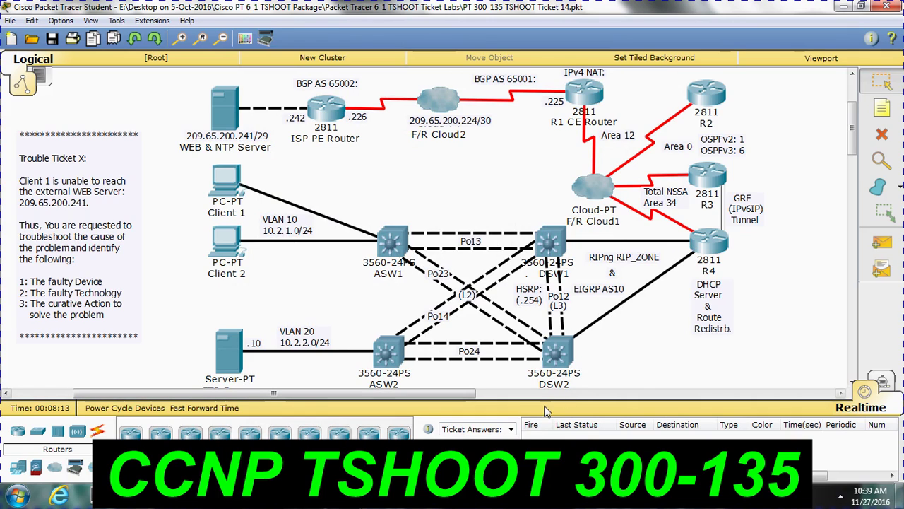
# - View and close ticket Answer 1, which names R4 as the faulty device
pyautogui.click(511, 429)
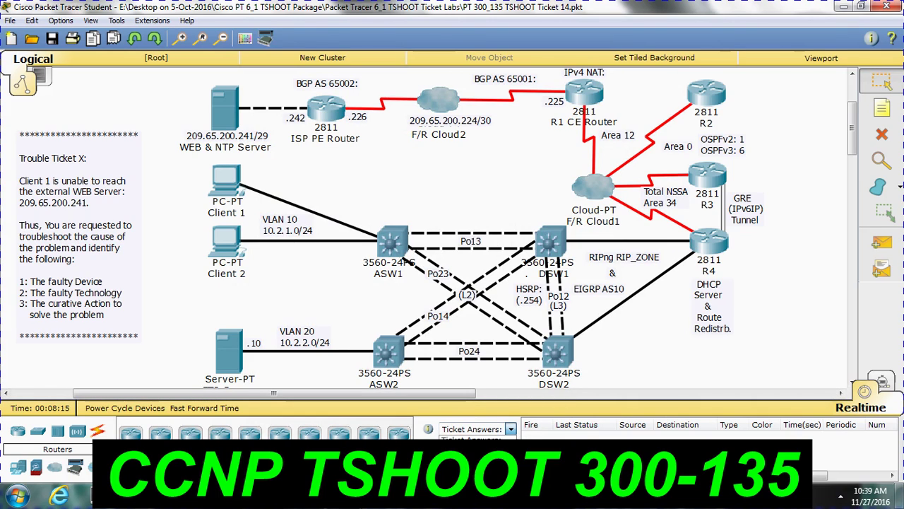
pyautogui.click(474, 450)
pyautogui.moveTo(424, 183); pyautogui.dragTo(468, 87)
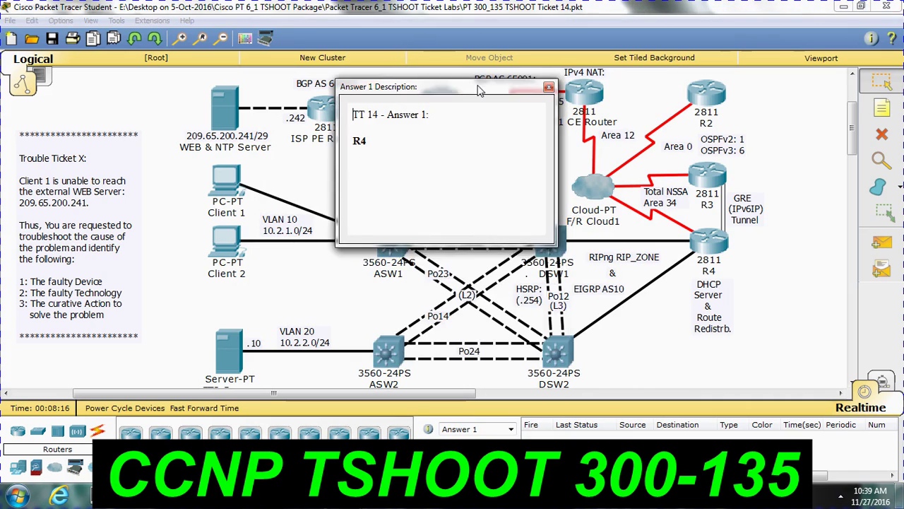
pyautogui.click(549, 88)
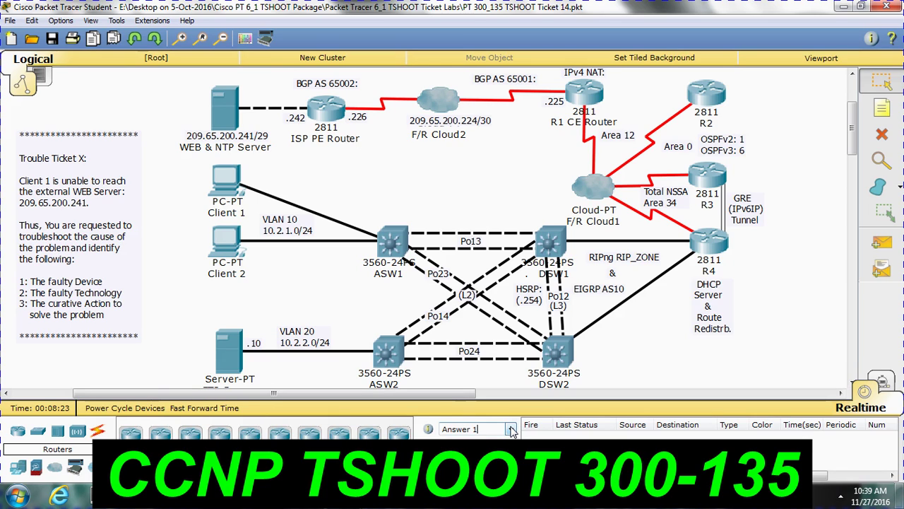
# - View and close Answer 2, which names IPv4 EIGRP Routing as the technology
pyautogui.click(511, 431)
pyautogui.click(466, 417)
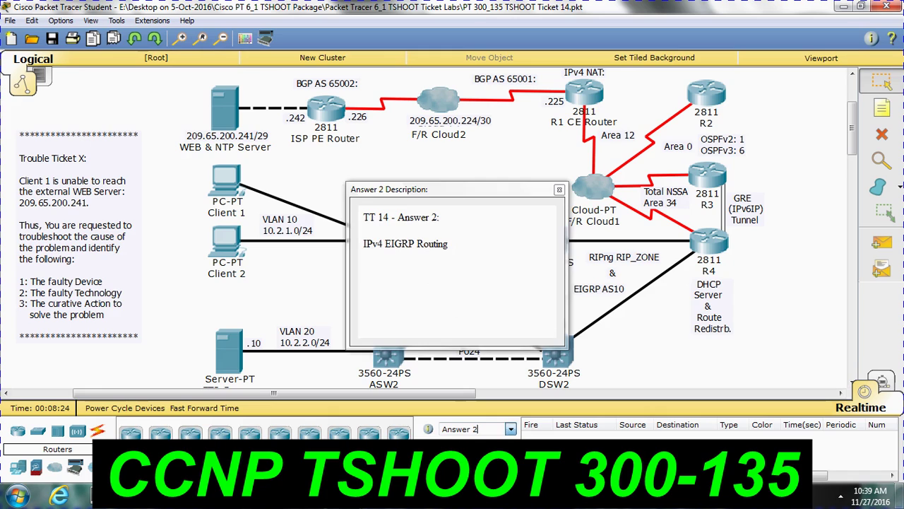
pyautogui.moveTo(458, 188); pyautogui.dragTo(446, 128)
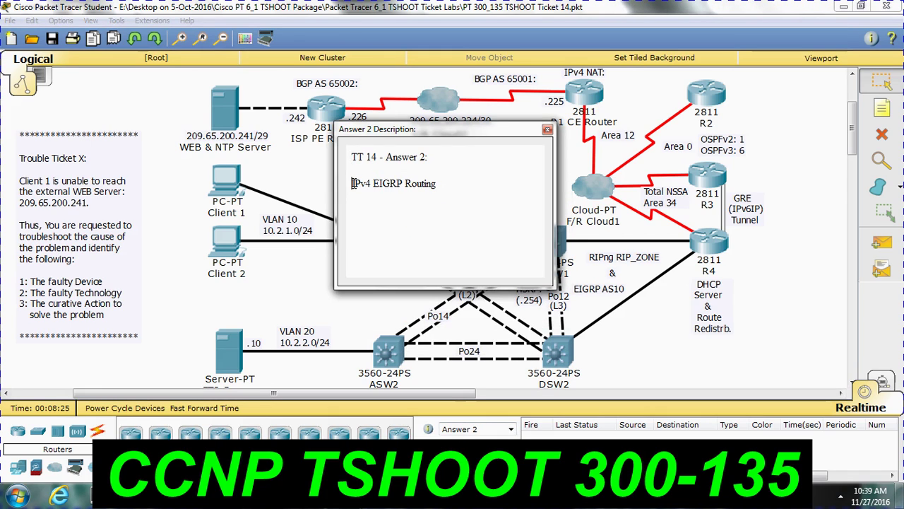
pyautogui.tripleClick(459, 184)
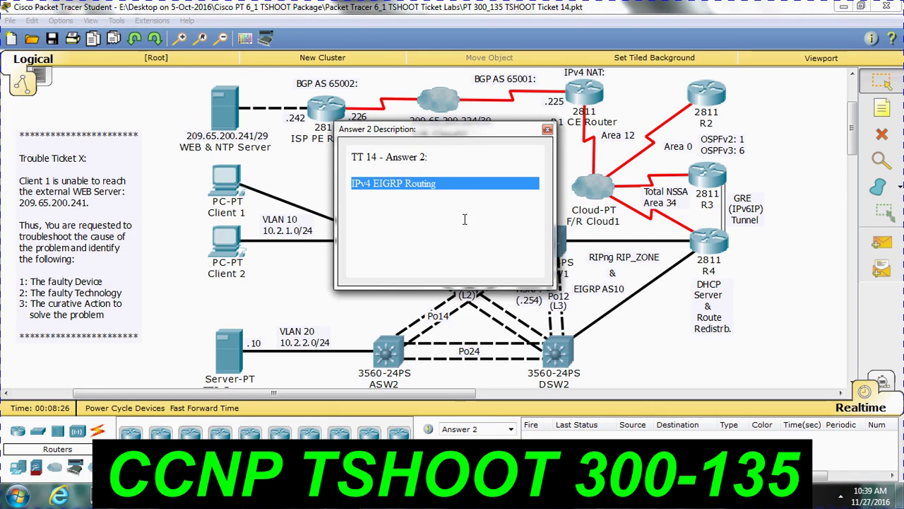
pyautogui.click(549, 131)
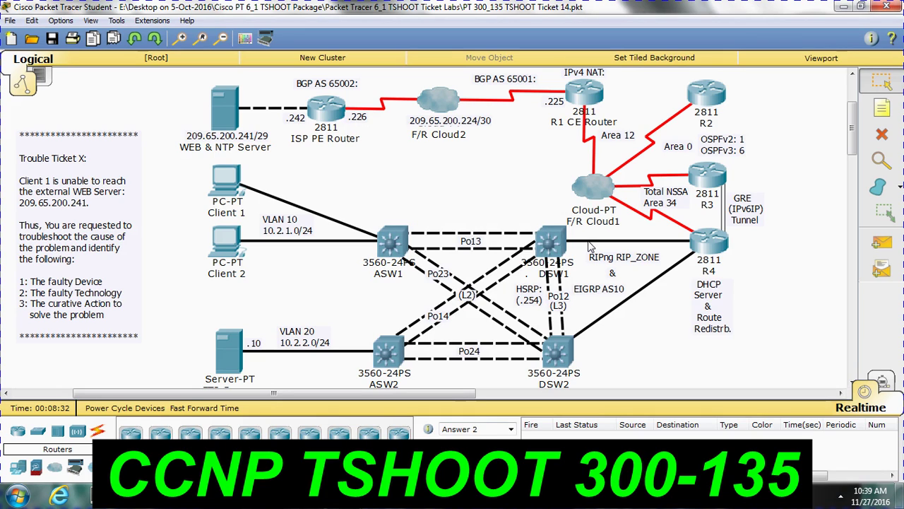
# - Read Answer 3's 'no passive-interface' fix for R4's EIGRP 10, then exit R4's config mode with Ctrl+Z
pyautogui.click(511, 430)
pyautogui.click(473, 472)
pyautogui.moveTo(396, 182); pyautogui.dragTo(355, 121)
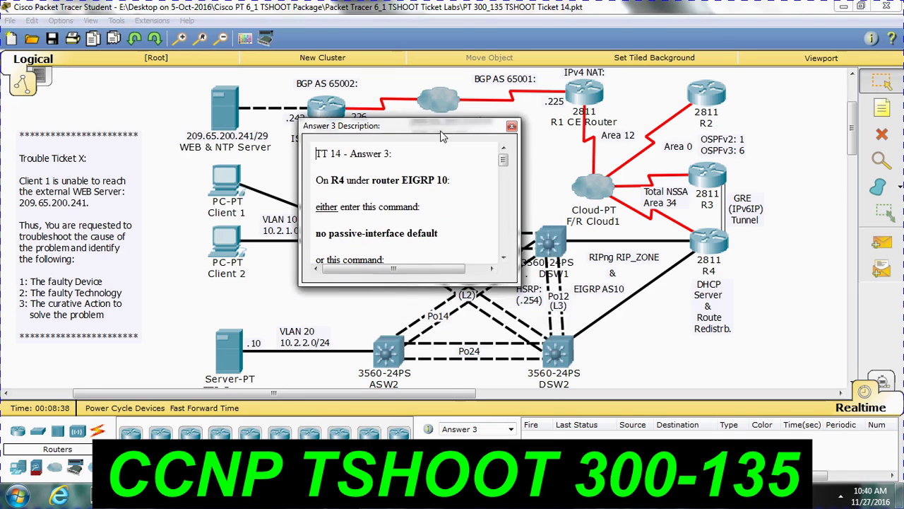
pyautogui.moveTo(315, 228)
pyautogui.mouseDown()
pyautogui.moveTo(440, 230)
pyautogui.moveTo(322, 228)
pyautogui.mouseUp()
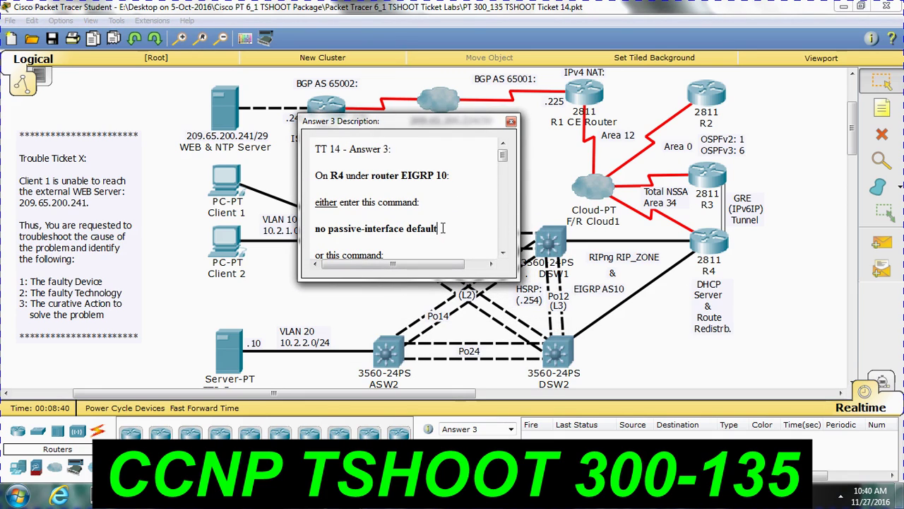
pyautogui.click(365, 232)
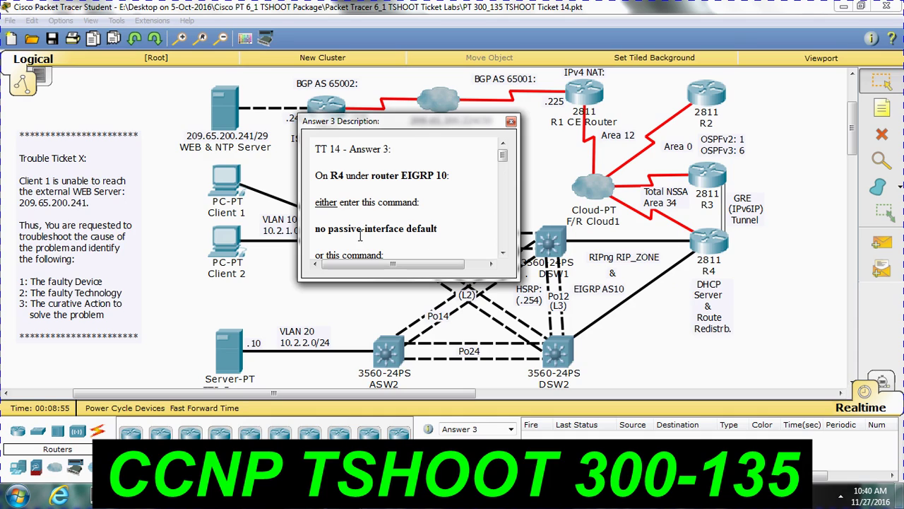
pyautogui.moveTo(316, 228); pyautogui.dragTo(448, 231)
pyautogui.click(438, 240)
pyautogui.moveTo(345, 494)
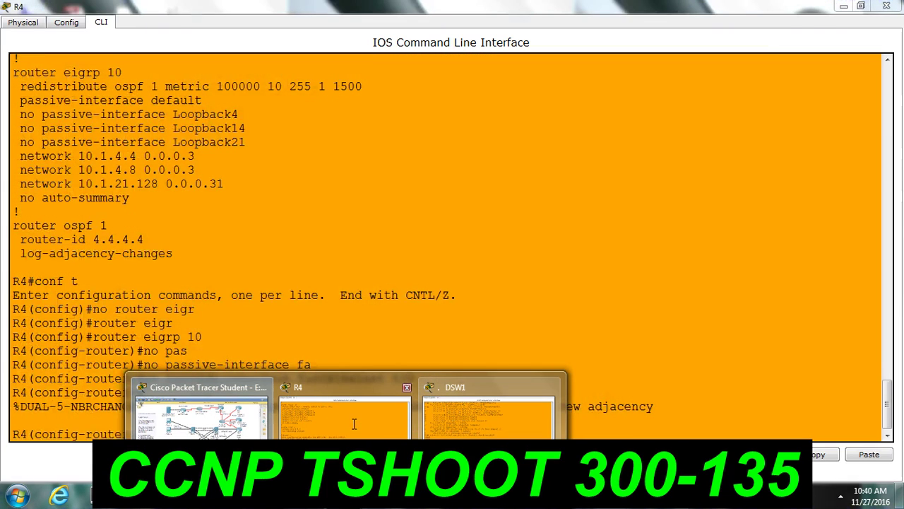
pyautogui.click(347, 421)
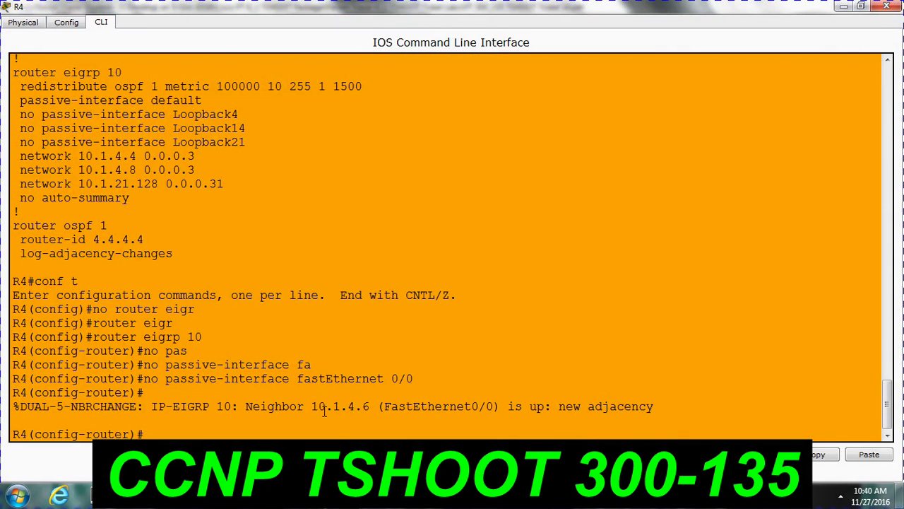
pyautogui.hotkey('ctrl', 'z')
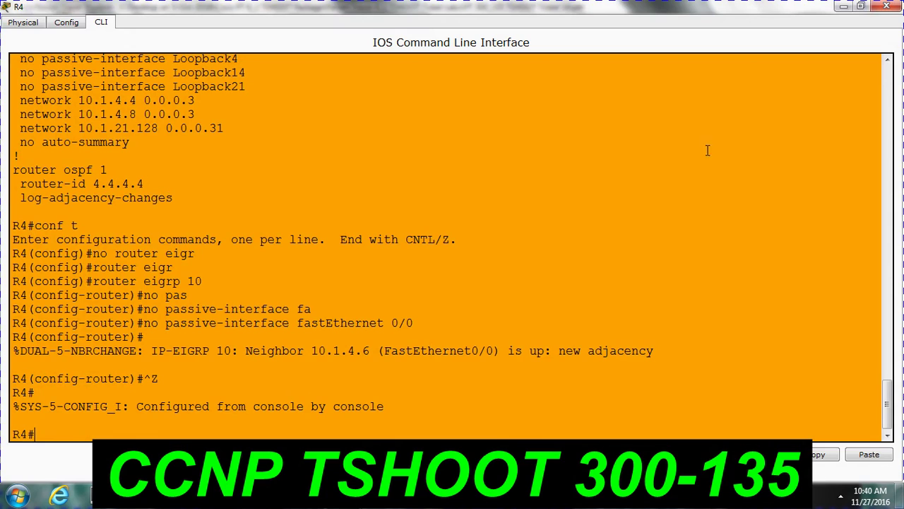
# - Launch Notepad from the Start menu search
pyautogui.click(17, 496)
pyautogui.click(61, 465)
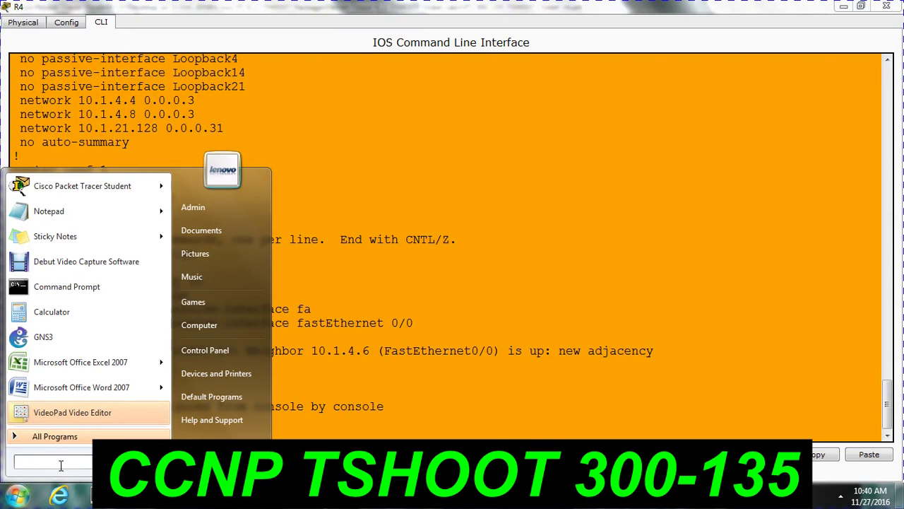
pyautogui.write('notep')
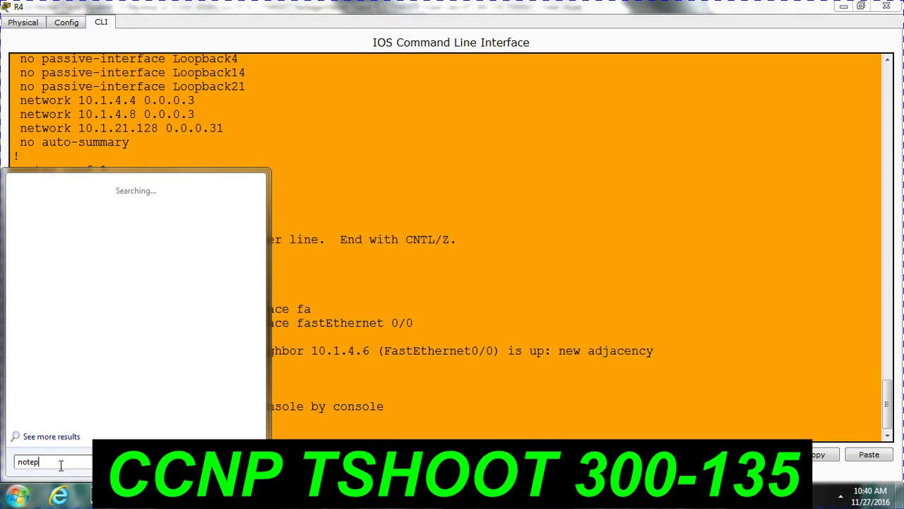
pyautogui.write('ad')
pyautogui.press('Return')
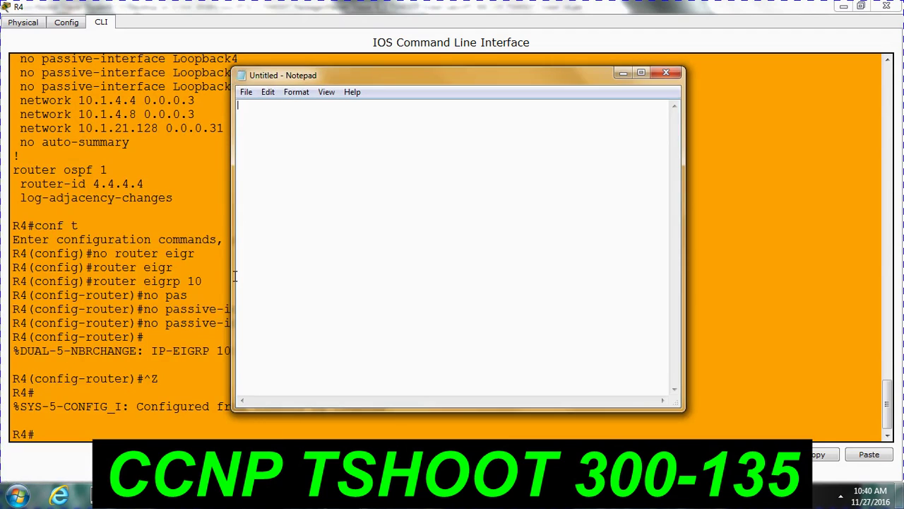
pyautogui.press('BackSpace')
pyautogui.write('Tg')
pyautogui.press('BackSpace')
pyautogui.write('han')
pyautogui.write('ks yo')
pyautogui.write('u watc')
pyautogui.write('hing')
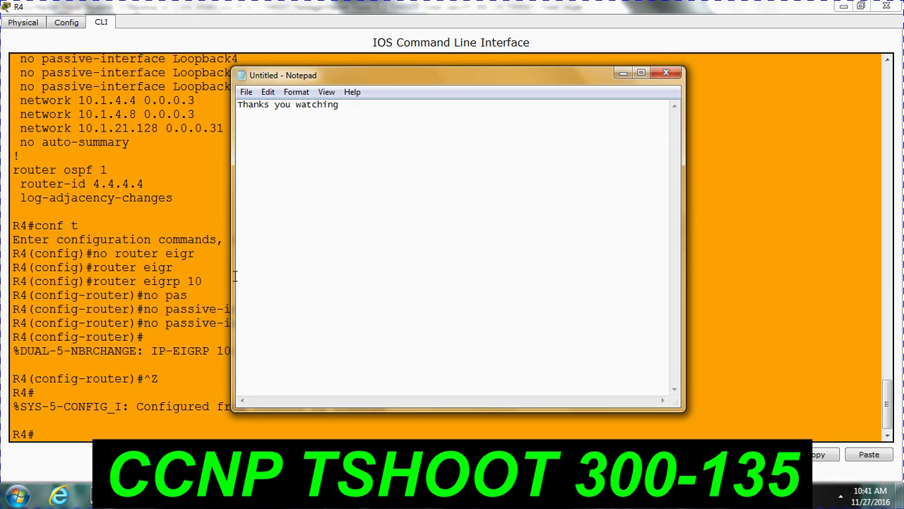
pyautogui.write('video   ')
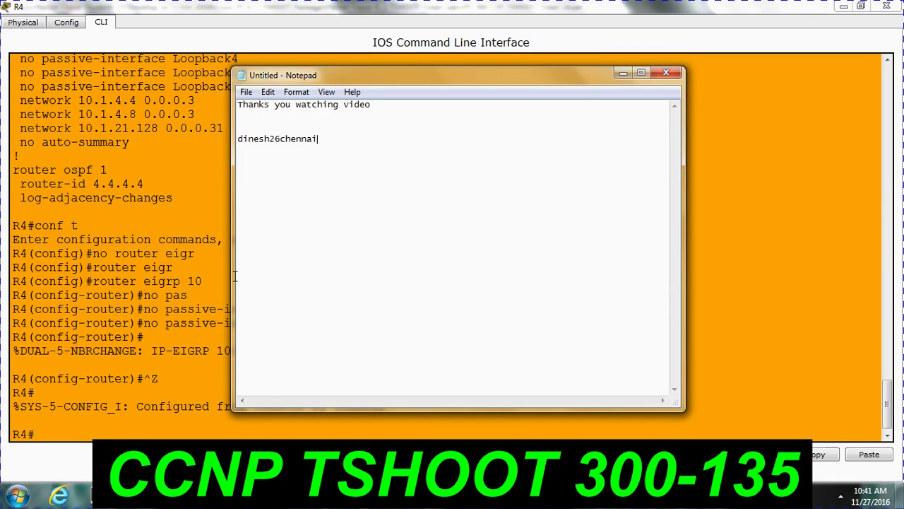
pyautogui.moveTo(390, 138); pyautogui.dragTo(236, 140)
pyautogui.click(351, 205)
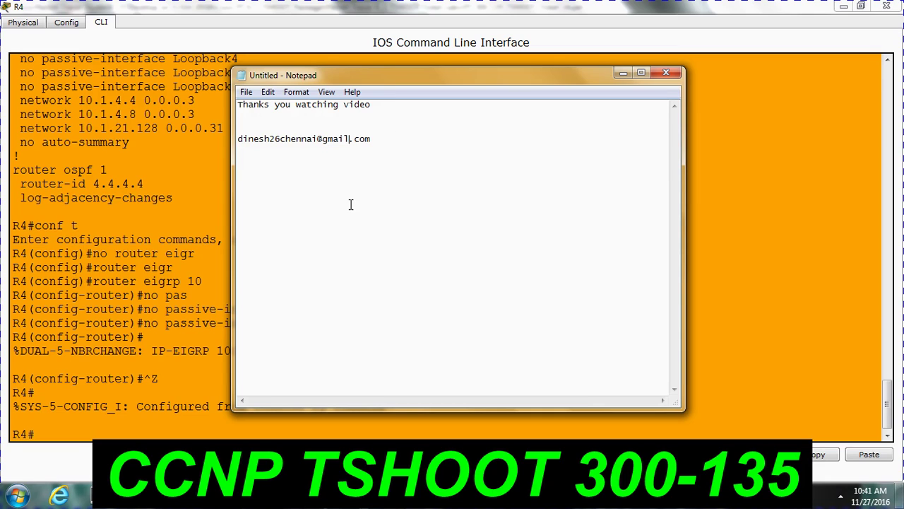